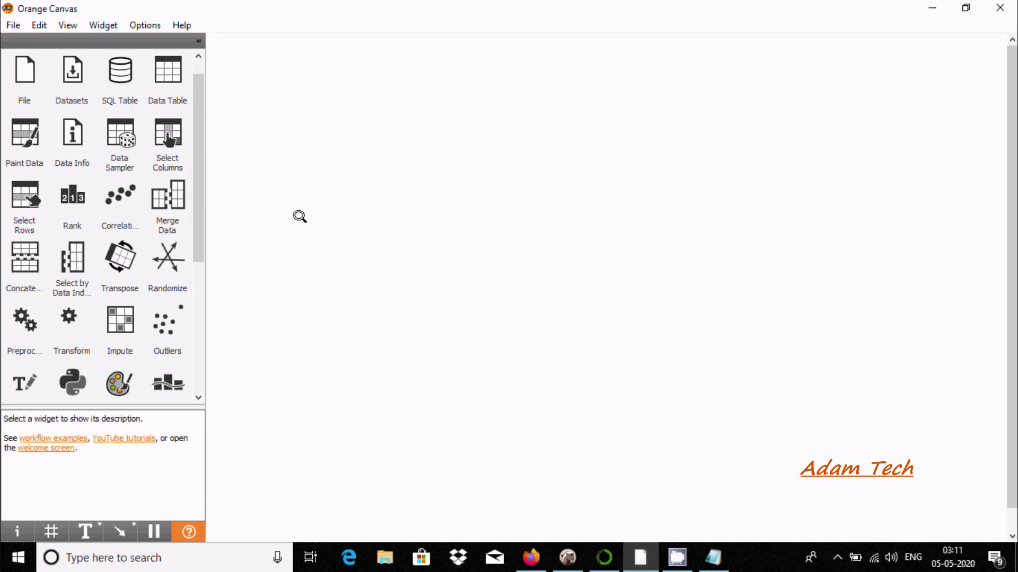
# - Add a File widget to the canvas and load DEV1.csv, with ID and NAME columns, into it
pyautogui.moveTo(14, 251)
pyautogui.moveTo(22, 71); pyautogui.dragTo(275, 80)
pyautogui.doubleClick(277, 80)
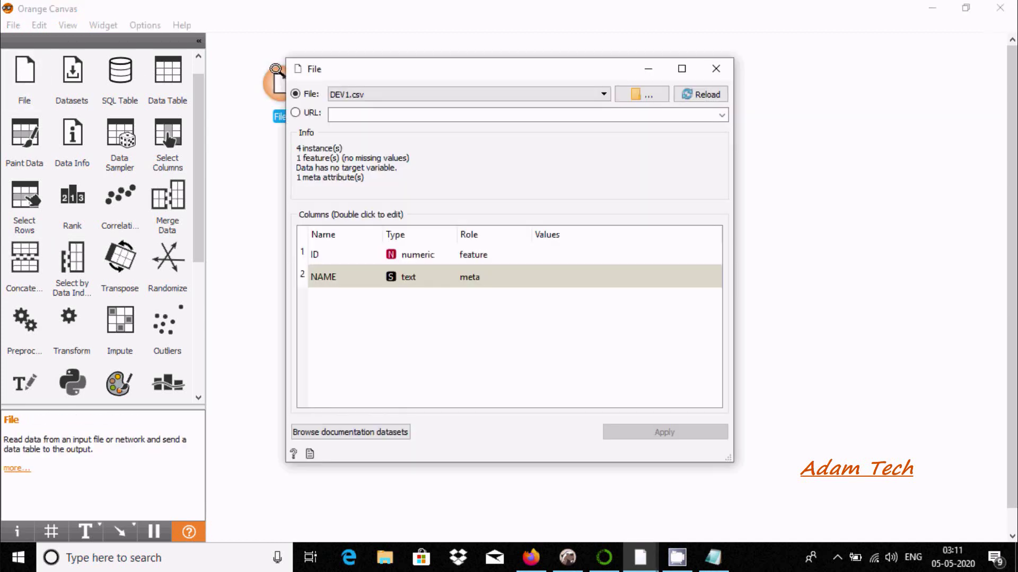
pyautogui.click(642, 87)
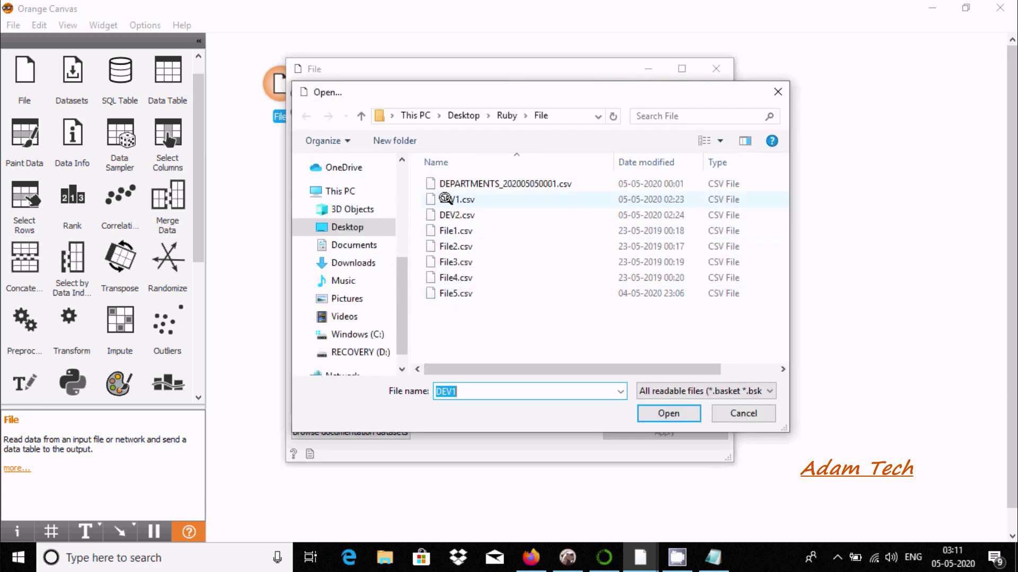
pyautogui.click(445, 199)
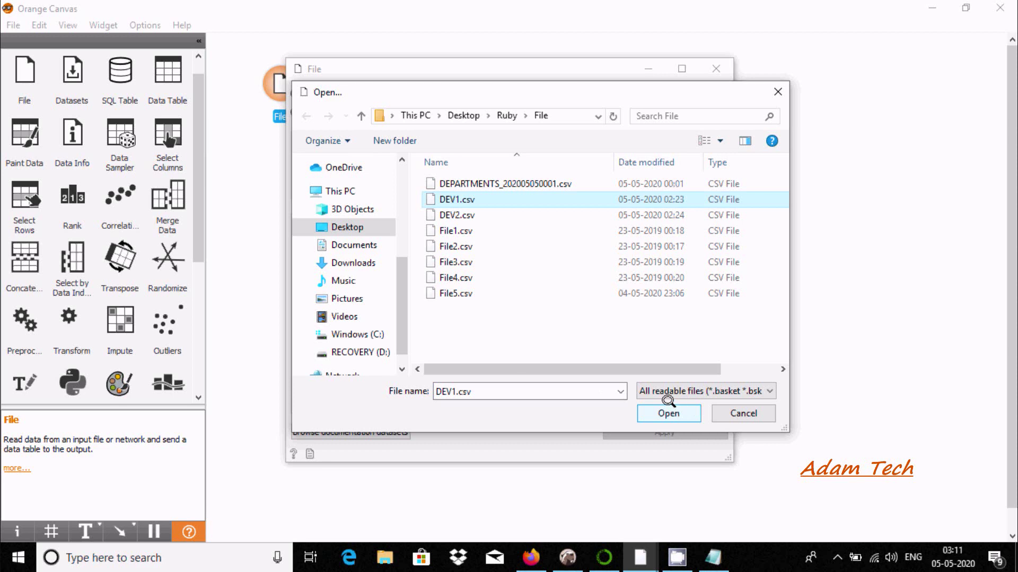
pyautogui.click(675, 387)
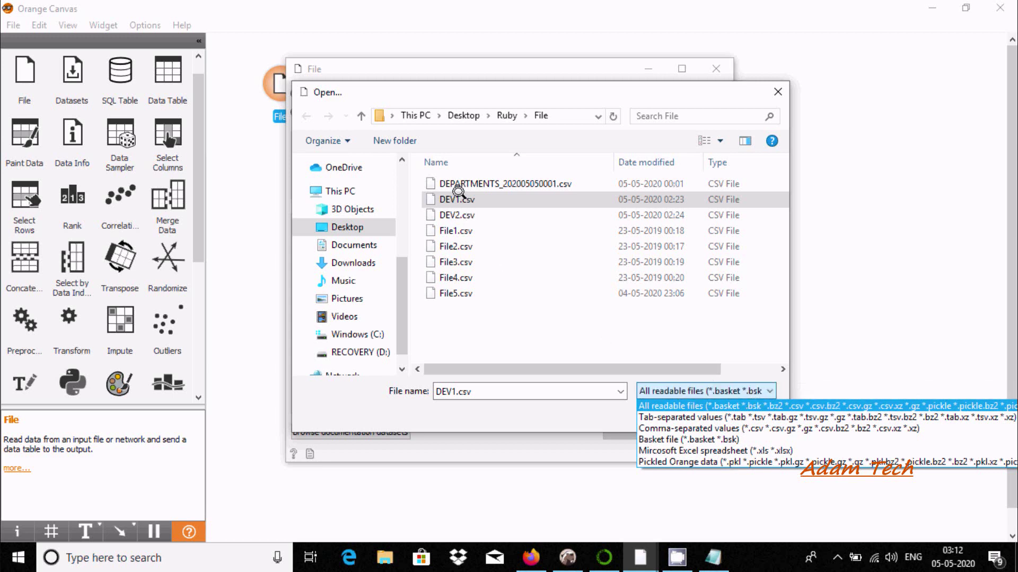
pyautogui.click(578, 301)
pyautogui.click(670, 414)
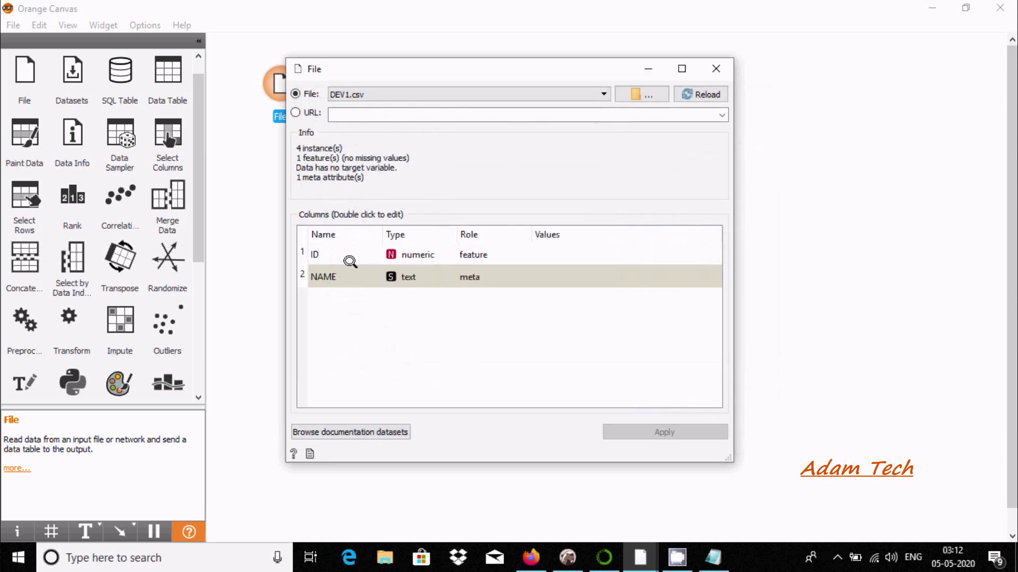
pyautogui.click(713, 66)
# - Place a second File widget below the first and load DEV2.csv into it
pyautogui.click(13, 68)
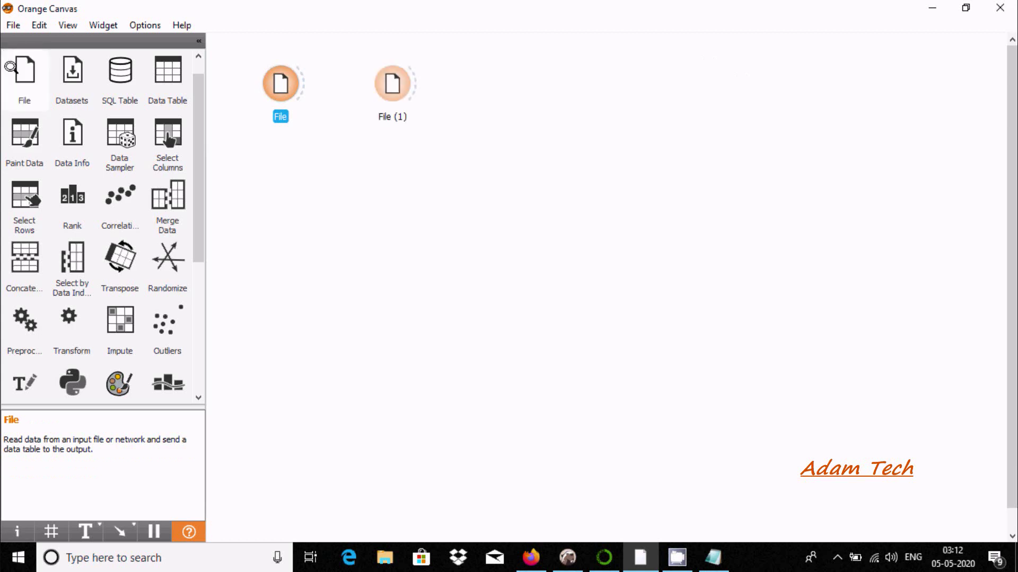
pyautogui.moveTo(391, 69); pyautogui.dragTo(278, 177)
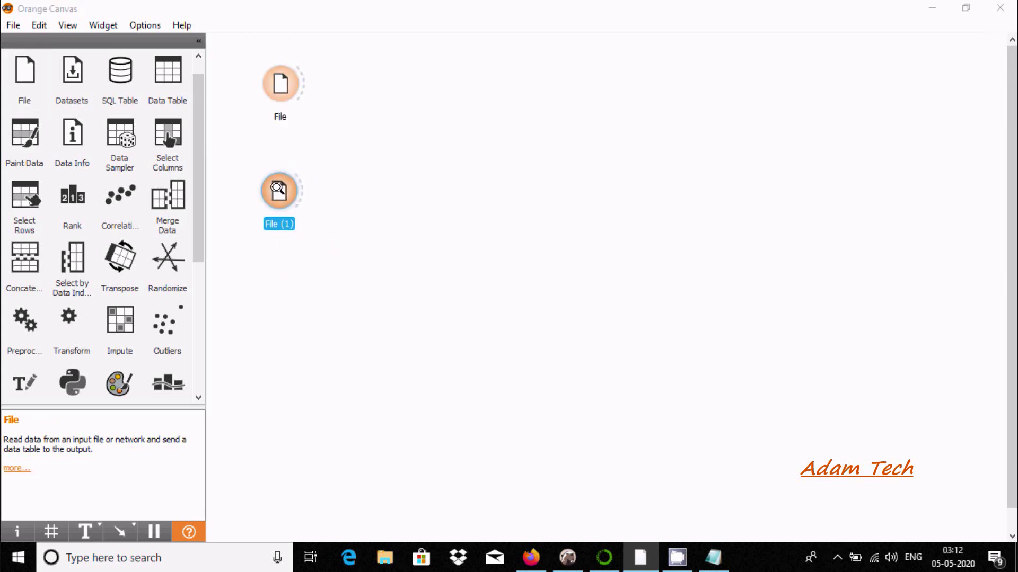
pyautogui.doubleClick(276, 187)
pyautogui.click(643, 89)
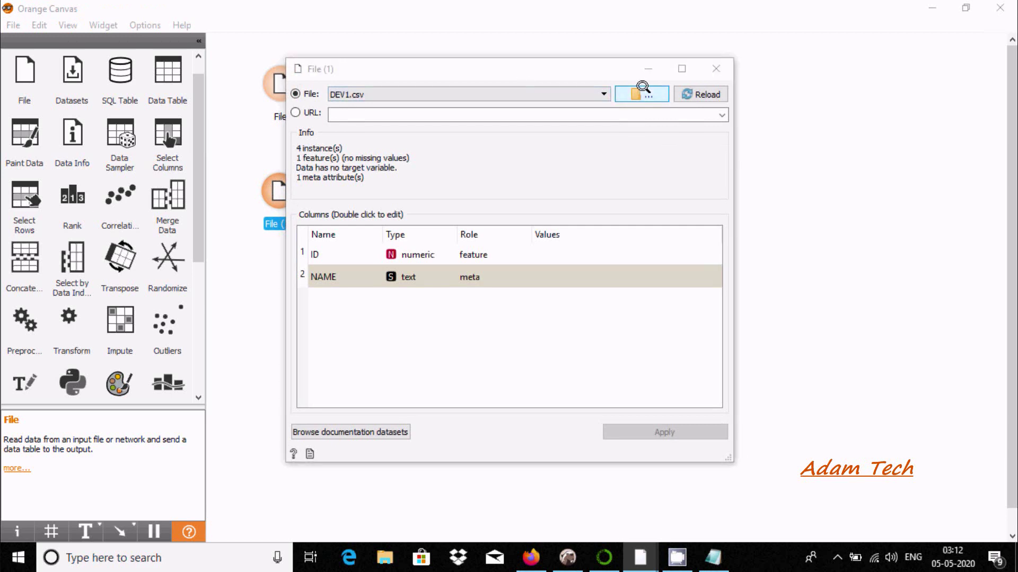
pyautogui.click(443, 214)
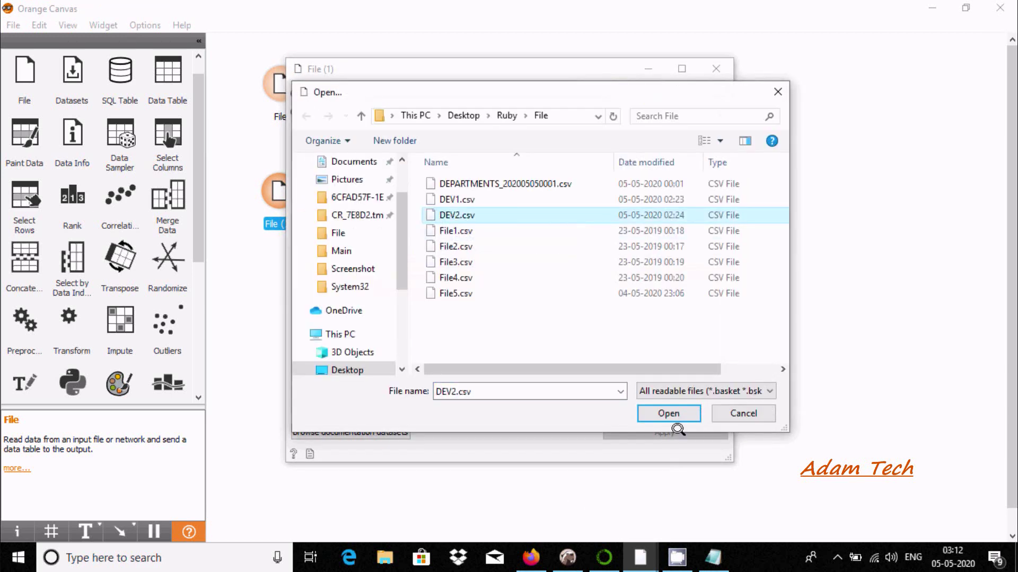
pyautogui.click(674, 416)
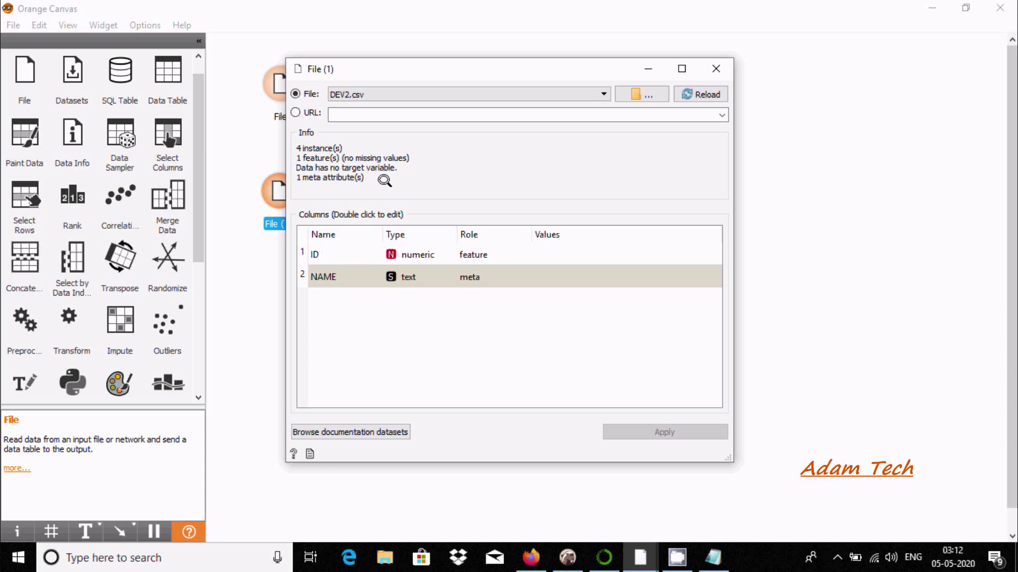
pyautogui.click(716, 69)
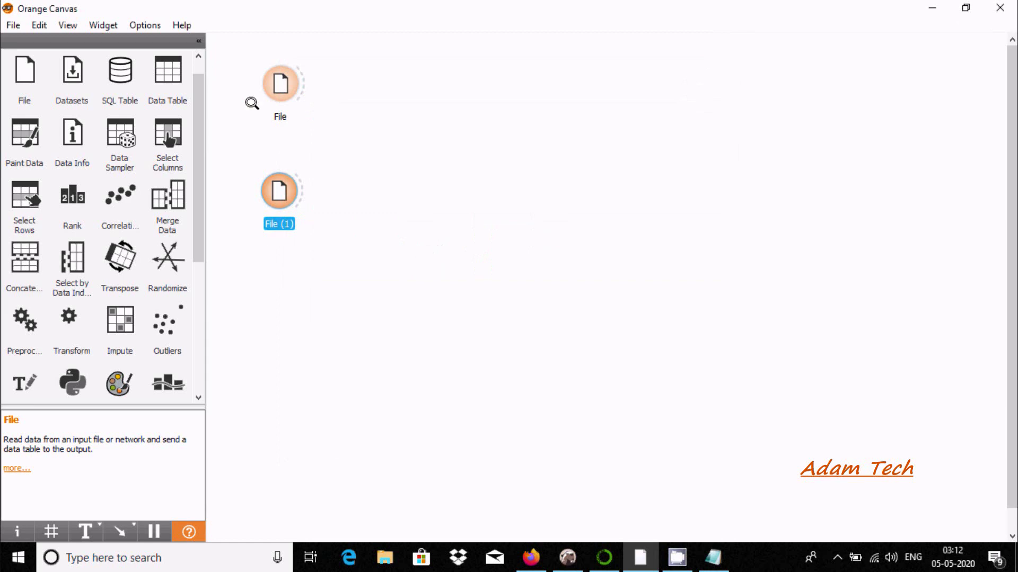
# - Add a Data Table linked to File and preview its four rows
pyautogui.moveTo(168, 74); pyautogui.dragTo(350, 45)
pyautogui.moveTo(301, 78); pyautogui.dragTo(344, 54)
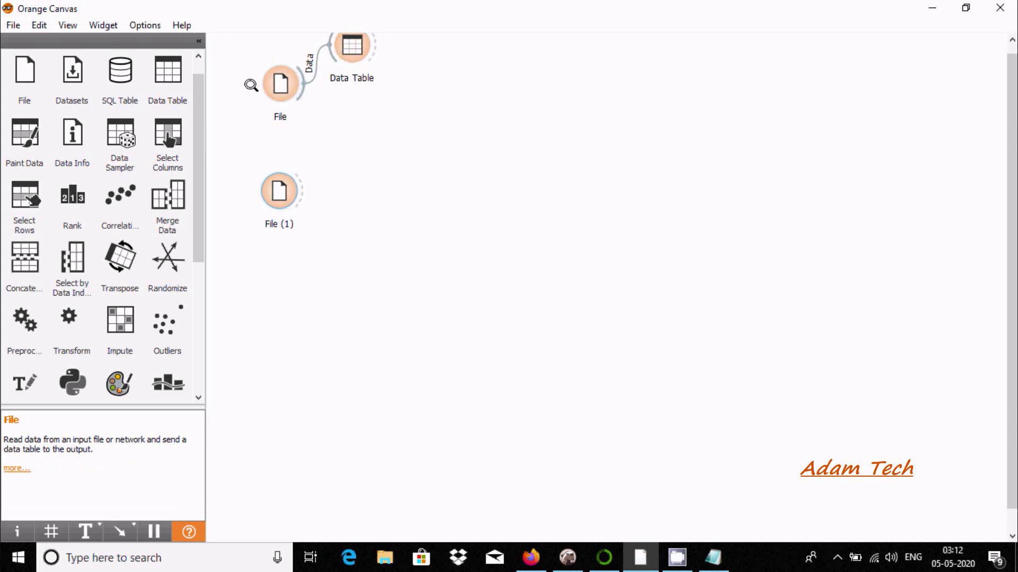
pyautogui.doubleClick(352, 45)
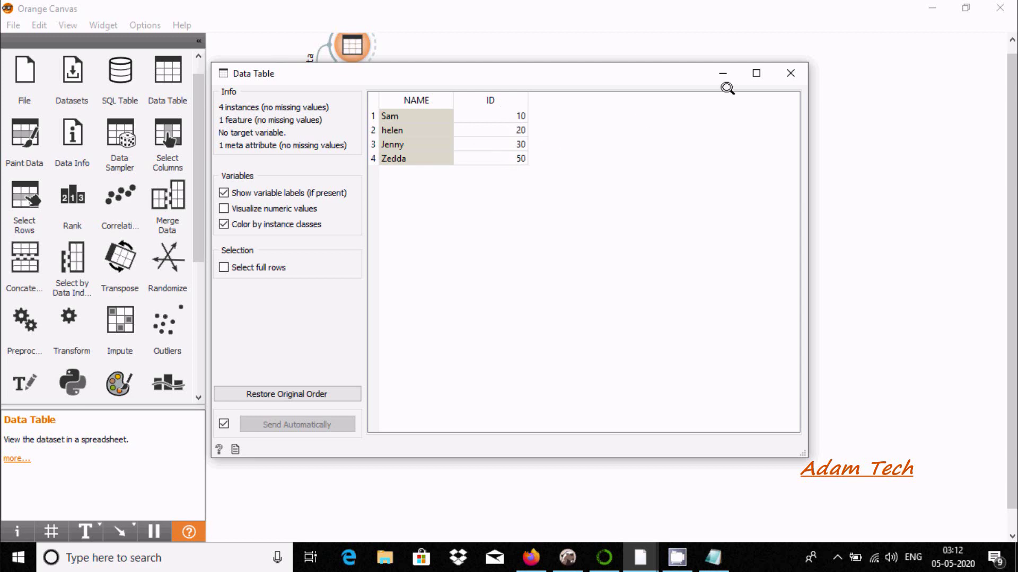
pyautogui.click(790, 71)
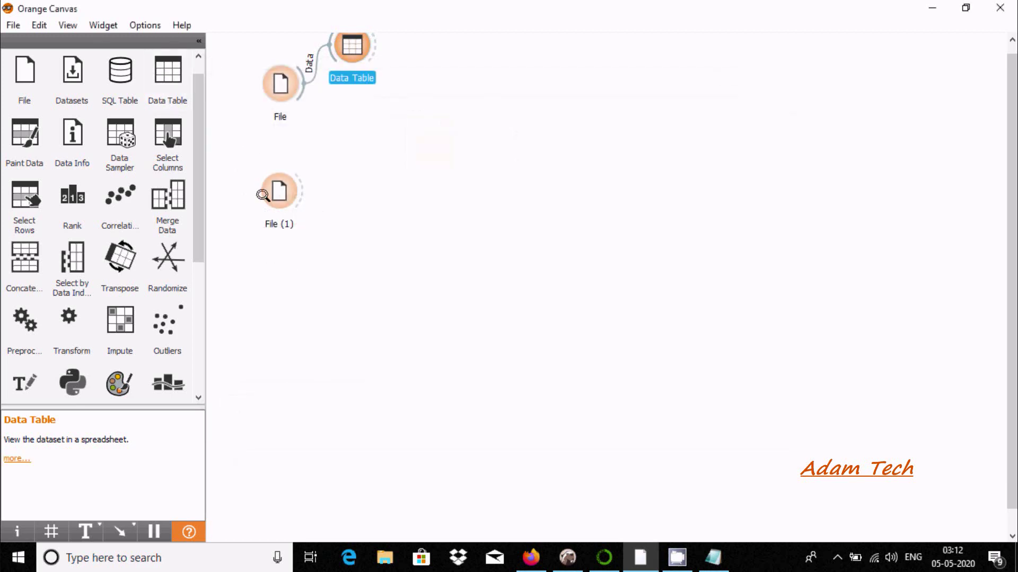
# - Add Data Table (1) below File (1), link them, and preview its four rows
pyautogui.hotkey('ctrl', 'v')
pyautogui.moveTo(313, 247); pyautogui.dragTo(336, 303)
pyautogui.moveTo(299, 192); pyautogui.dragTo(316, 279)
pyautogui.doubleClick(315, 280)
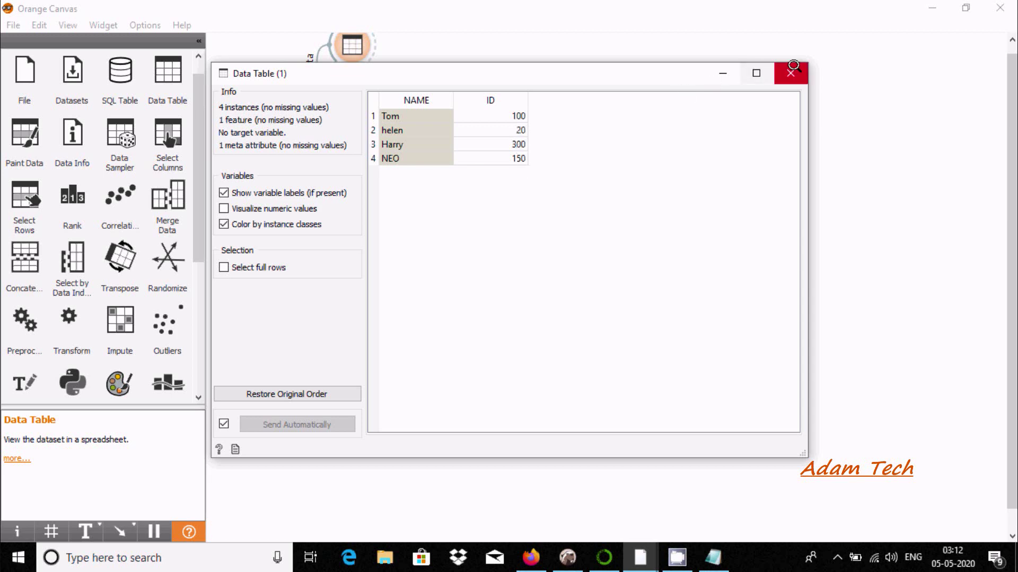
pyautogui.click(790, 73)
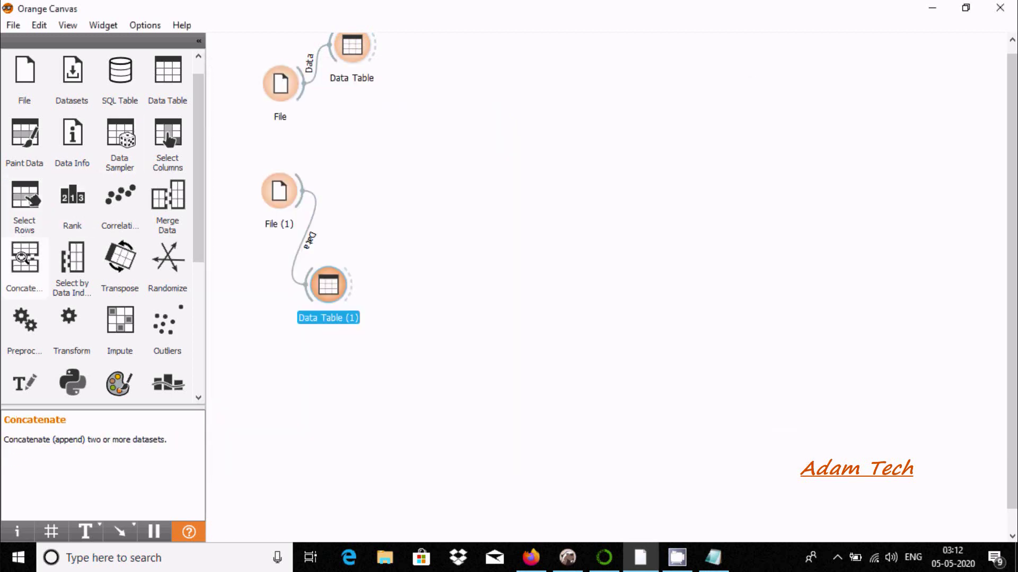
# - Add a Concatenate widget fed by both File widgets, with Data Table (2) to its right
pyautogui.moveTo(507, 108); pyautogui.dragTo(496, 115)
pyautogui.moveTo(300, 83); pyautogui.dragTo(474, 111)
pyautogui.moveTo(300, 186); pyautogui.dragTo(474, 116)
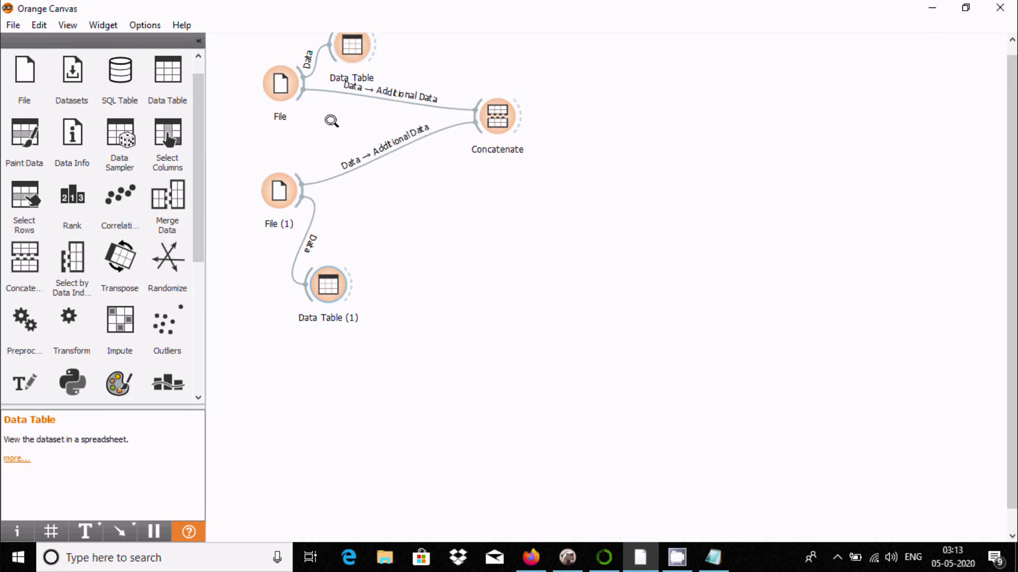
pyautogui.moveTo(164, 64); pyautogui.dragTo(622, 113)
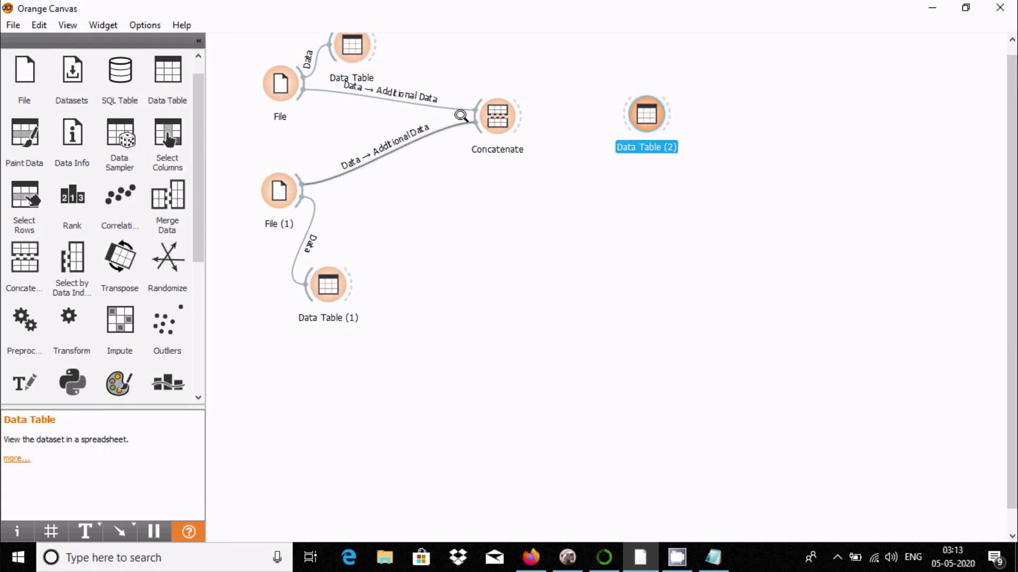
# - In Concatenate's settings, turn off Append data source IDs
pyautogui.doubleClick(482, 106)
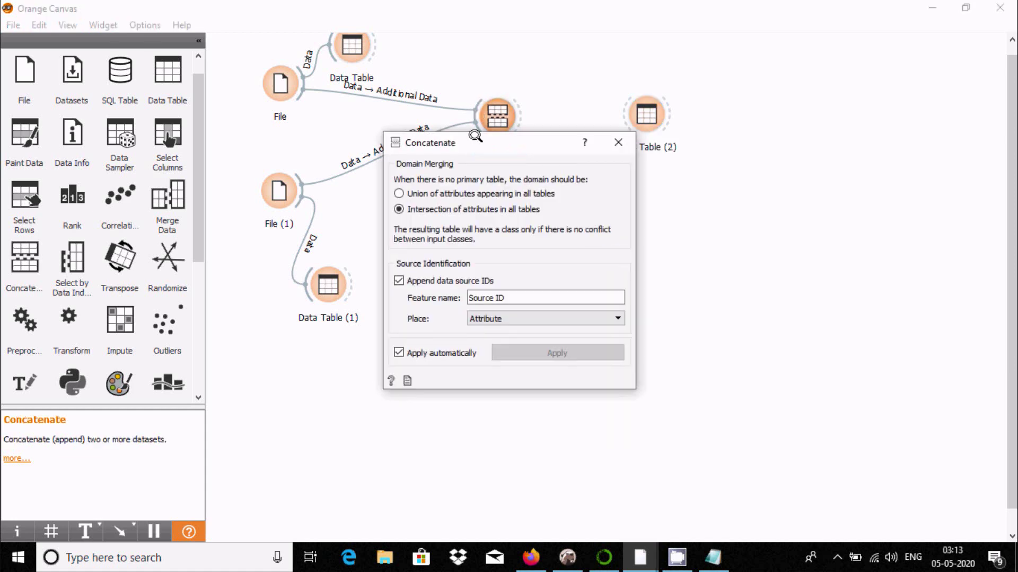
pyautogui.moveTo(475, 136); pyautogui.dragTo(455, 110)
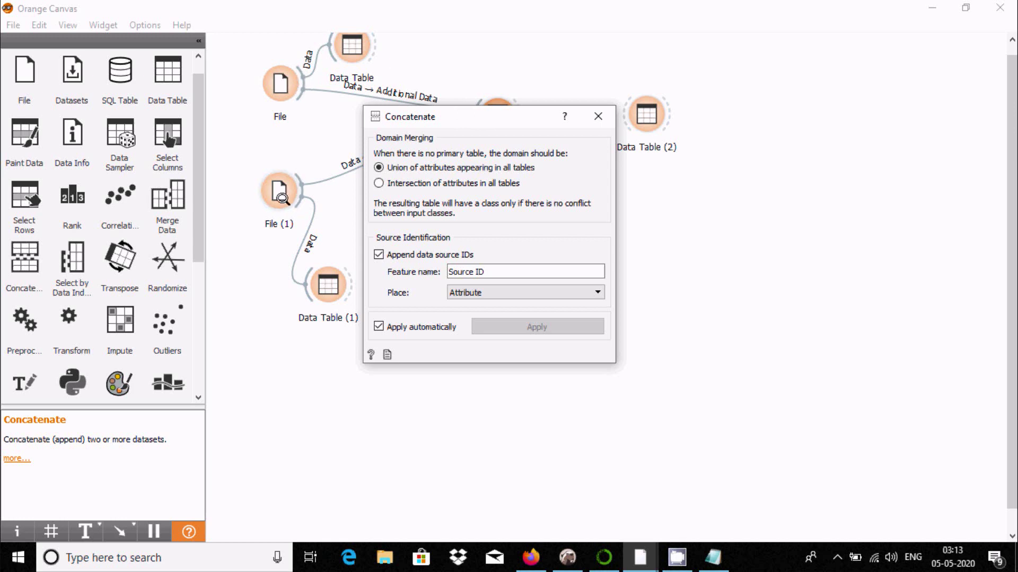
pyautogui.click(378, 254)
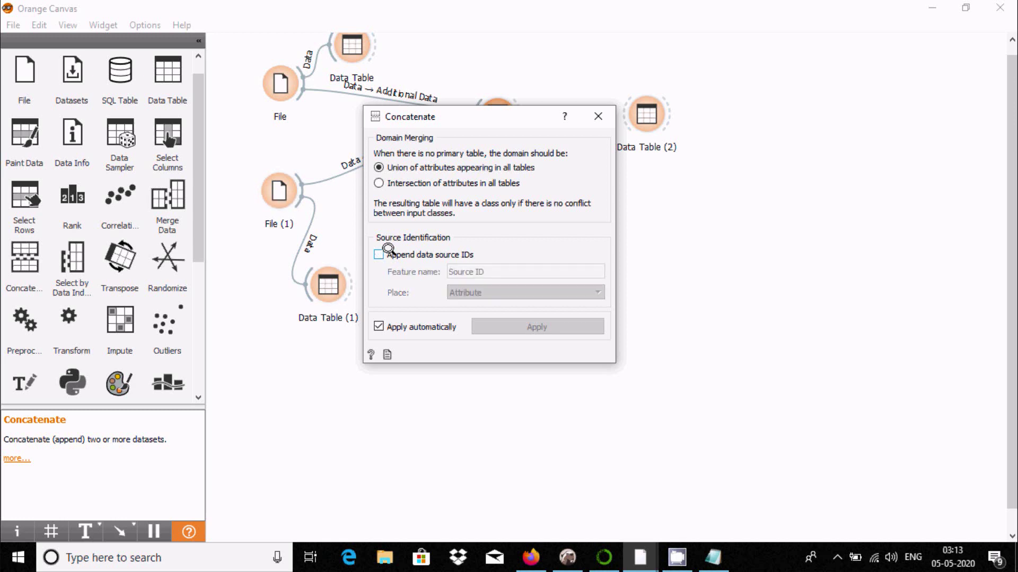
# - Connect Concatenate's output to Data Table (2) and open its combined view
pyautogui.click(598, 116)
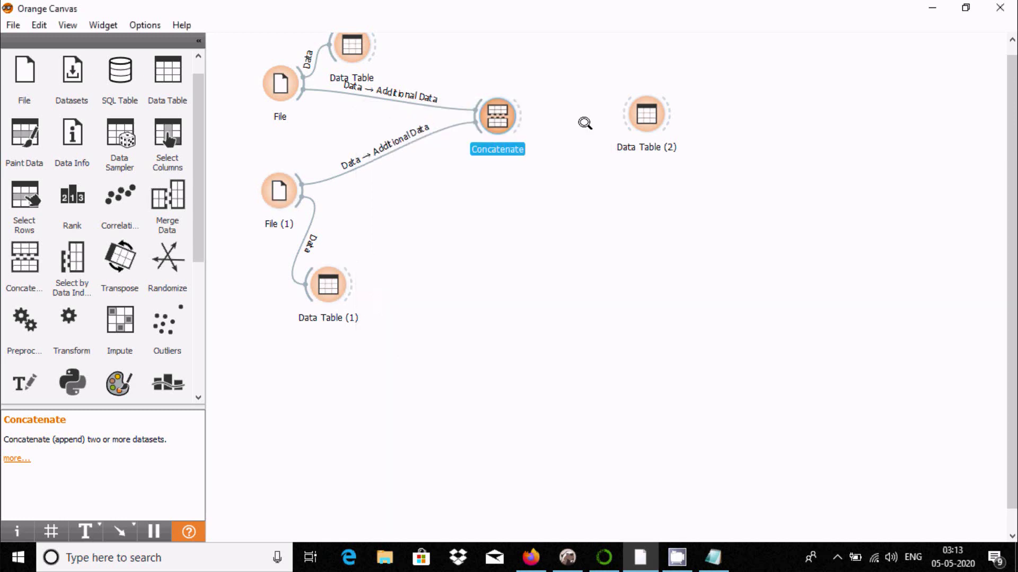
pyautogui.moveTo(540, 114); pyautogui.dragTo(626, 109)
pyautogui.doubleClick(631, 113)
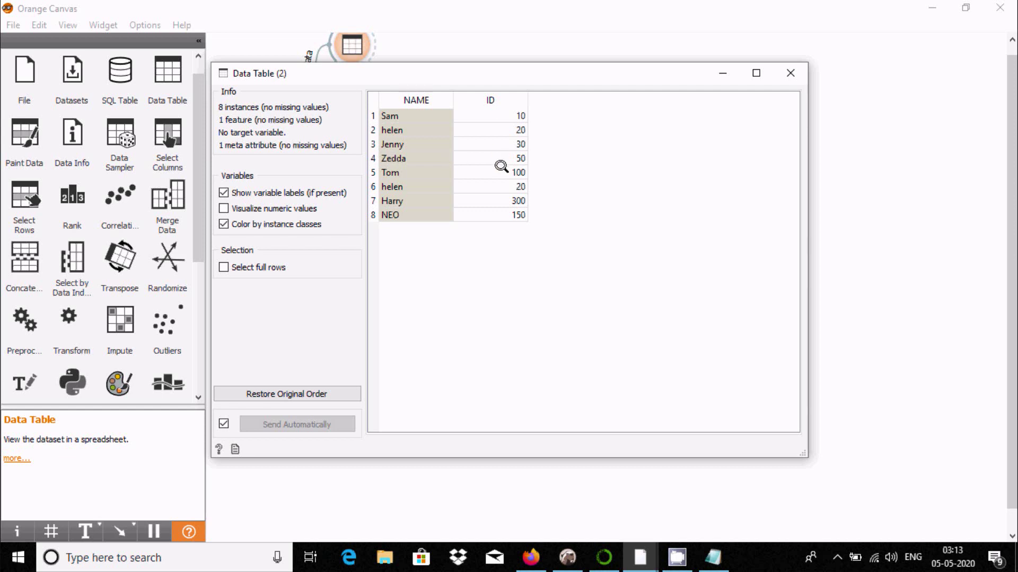
pyautogui.moveTo(426, 74); pyautogui.dragTo(718, 88)
# - Select rows 1–4 and then rows 5–8 to compare the two files' data
pyautogui.click(689, 128)
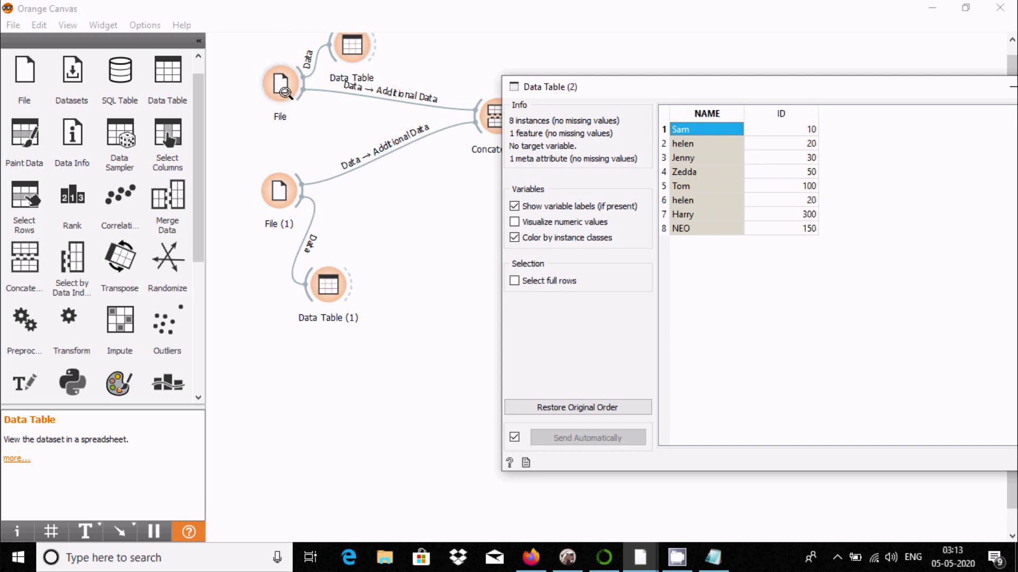
pyautogui.hotkey('shift', 'Right')
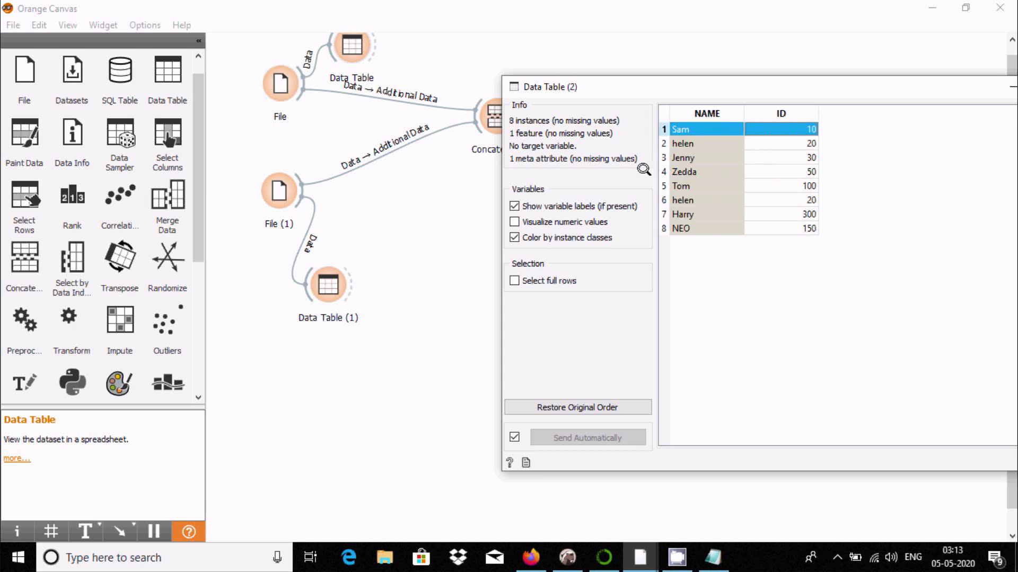
pyautogui.hotkey('shift', 'Down')
pyautogui.hotkey('shift', 'Down')
pyautogui.hotkey('shift', 'Down')
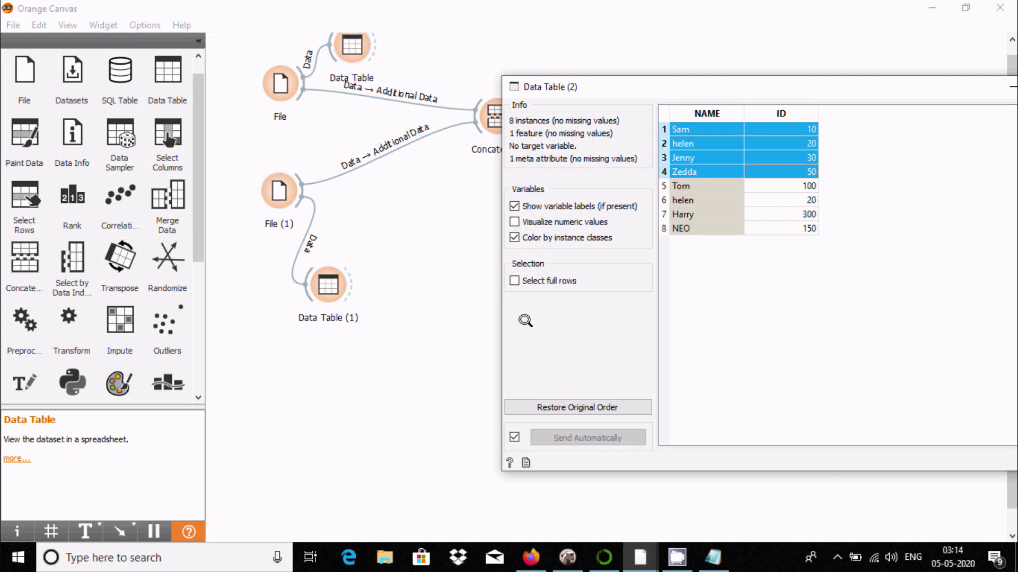
pyautogui.click(678, 183)
pyautogui.hotkey('shift', 'Right')
pyautogui.hotkey('shift', 'Down')
pyautogui.hotkey('shift', 'Down')
pyautogui.hotkey('shift', 'Down')
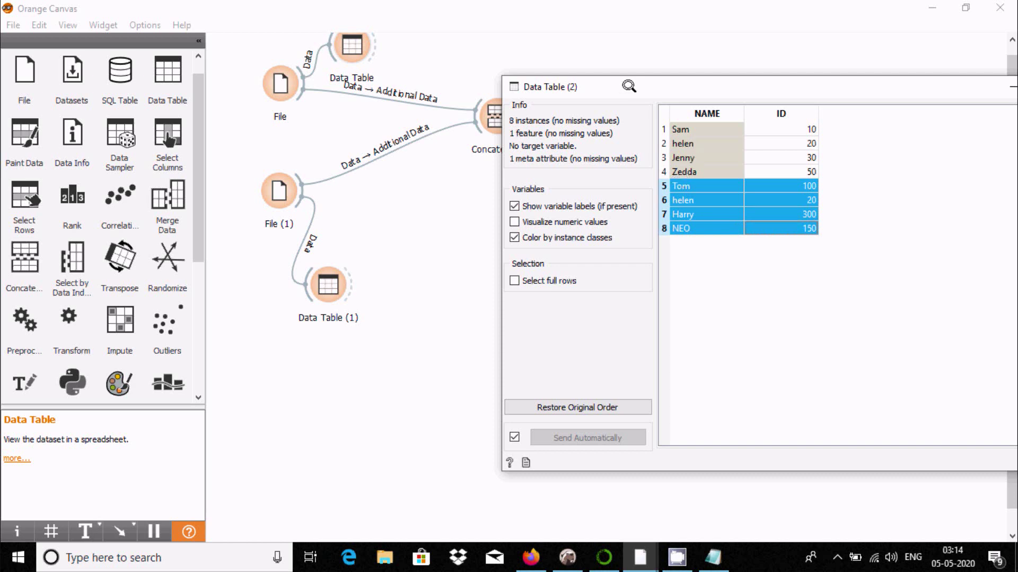
# - Select the helen / ID 20 cells in rows 2 and 6
pyautogui.moveTo(628, 86); pyautogui.dragTo(570, 188)
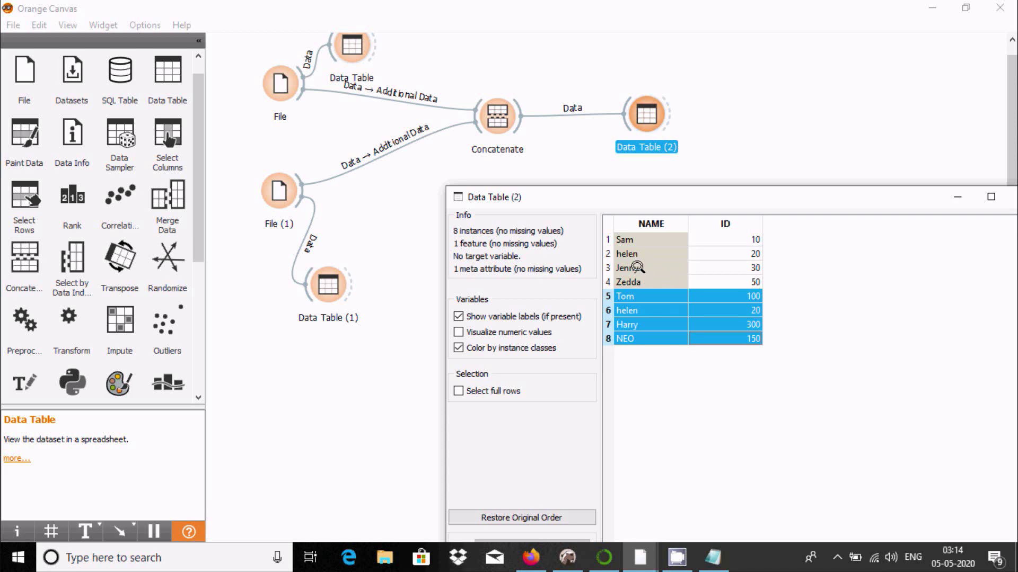
pyautogui.click(634, 250)
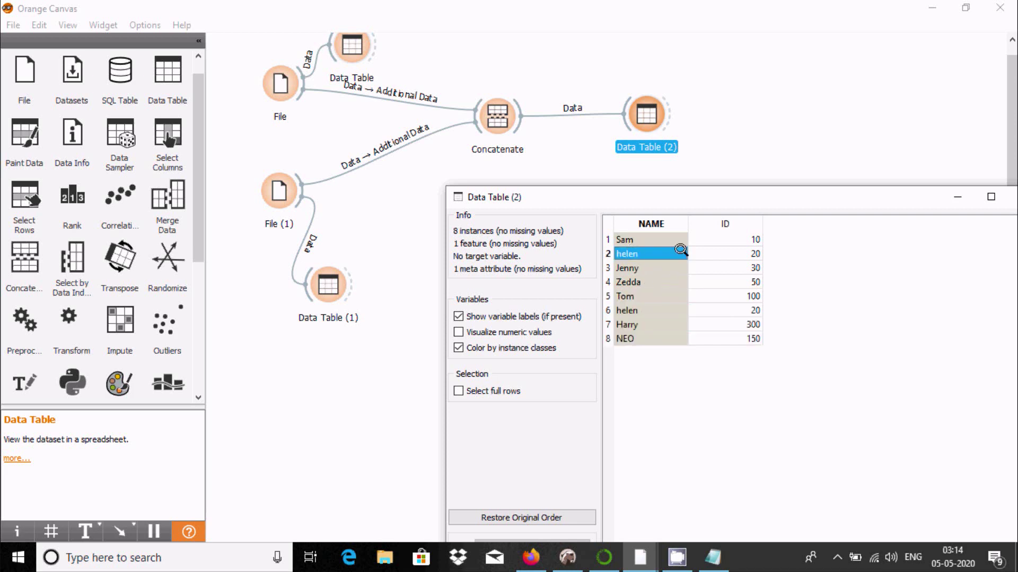
pyautogui.click(752, 250)
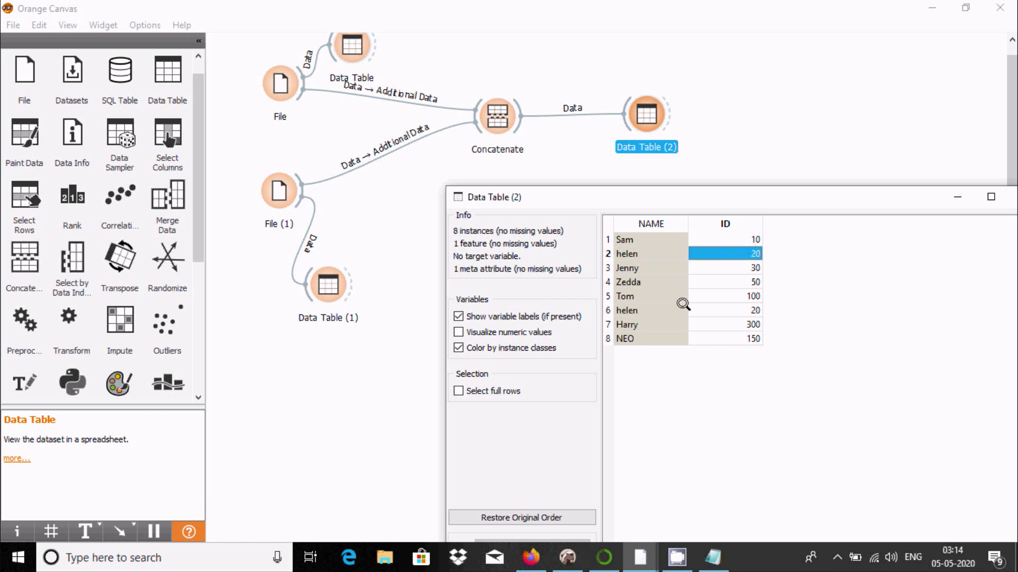
pyautogui.click(627, 310)
pyautogui.click(736, 311)
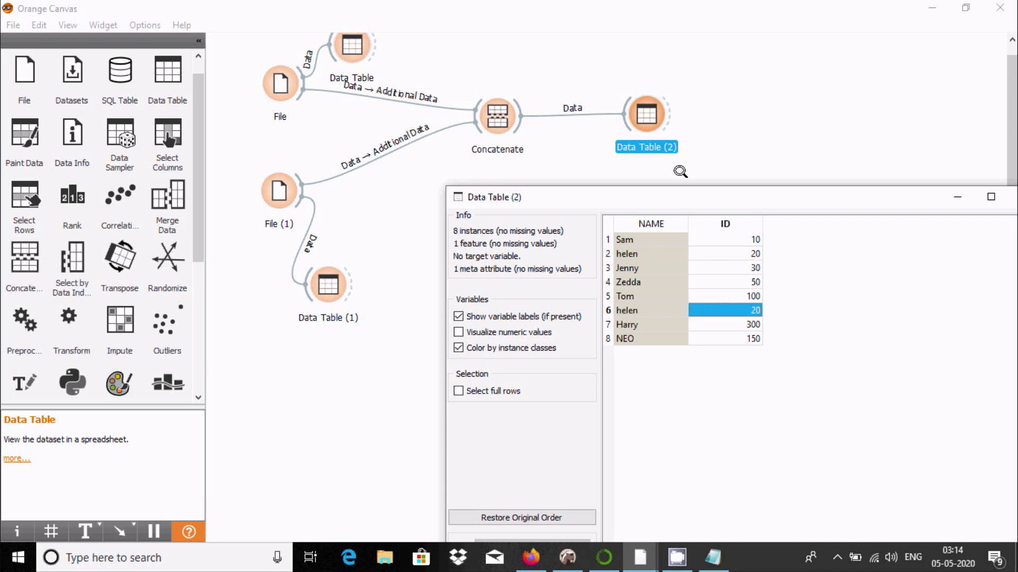
pyautogui.moveTo(665, 193); pyautogui.dragTo(587, 185)
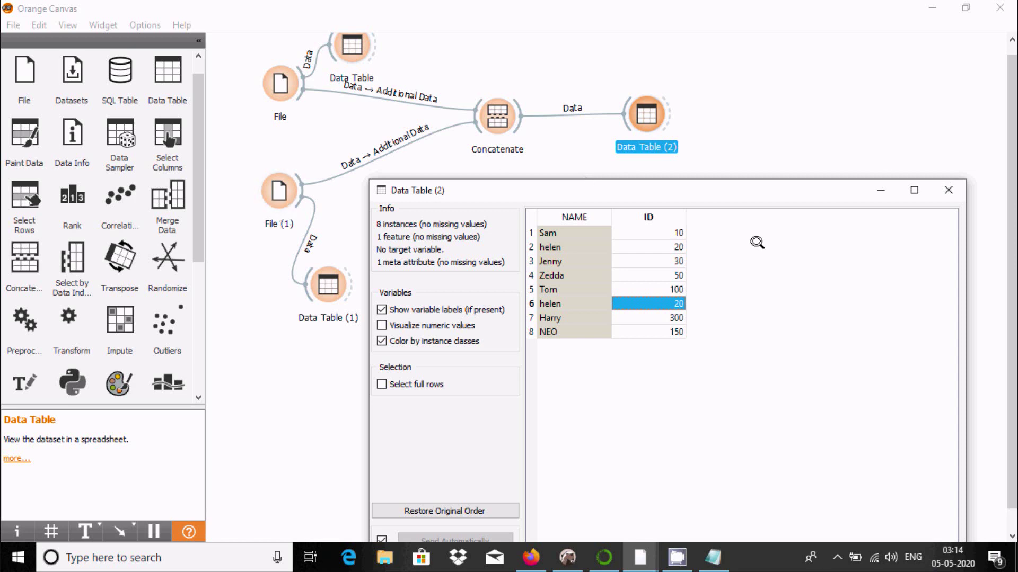
# - Enable Append data source IDs in Concatenate, placing Source ID as the class attribute
pyautogui.click(949, 191)
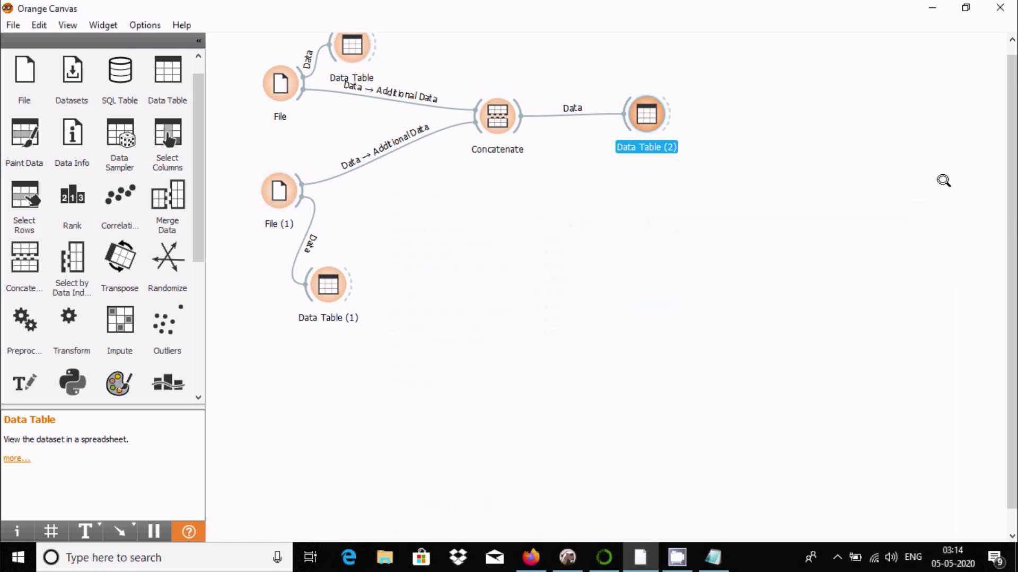
pyautogui.doubleClick(488, 104)
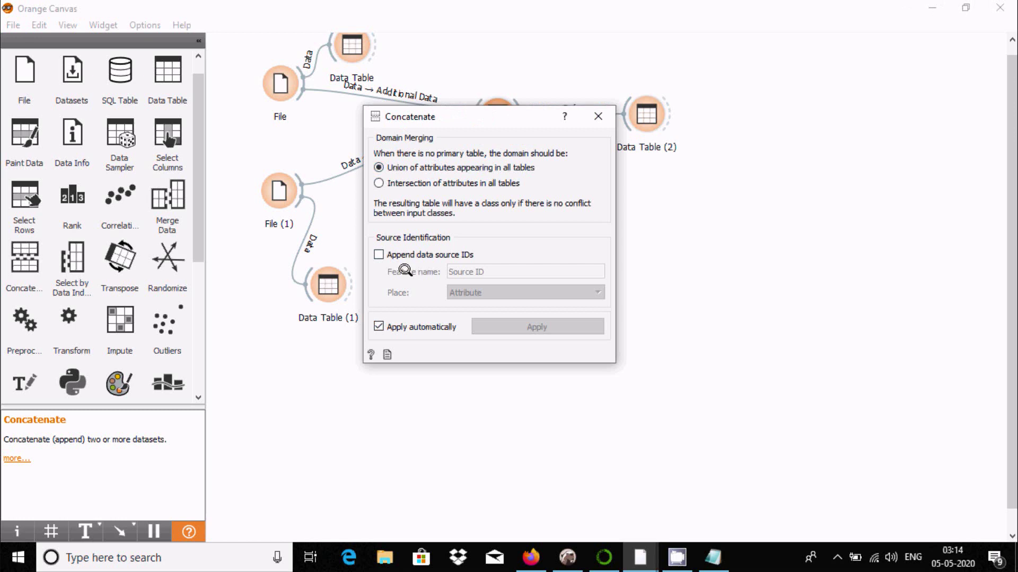
pyautogui.click(393, 253)
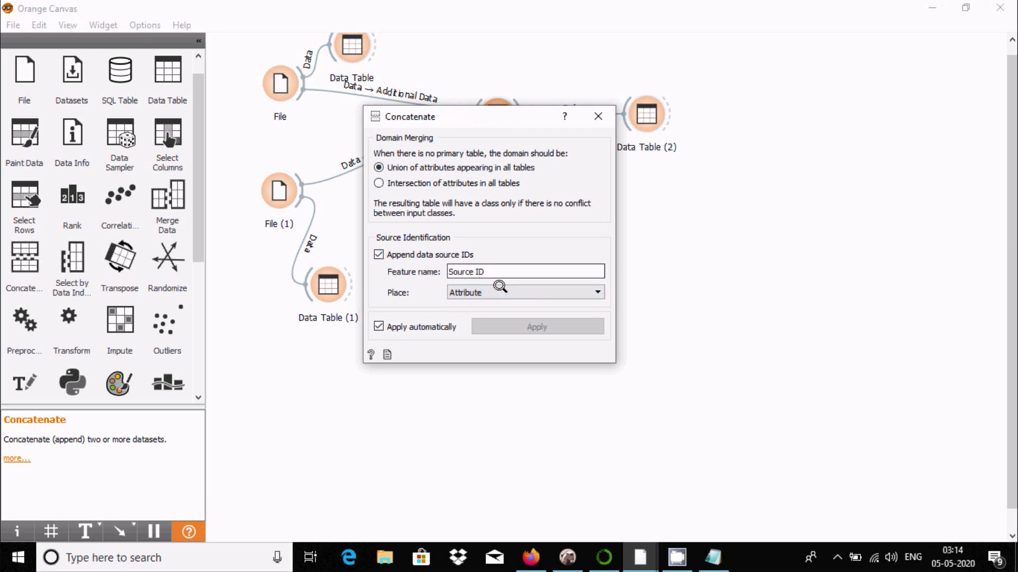
pyautogui.click(501, 291)
pyautogui.click(503, 304)
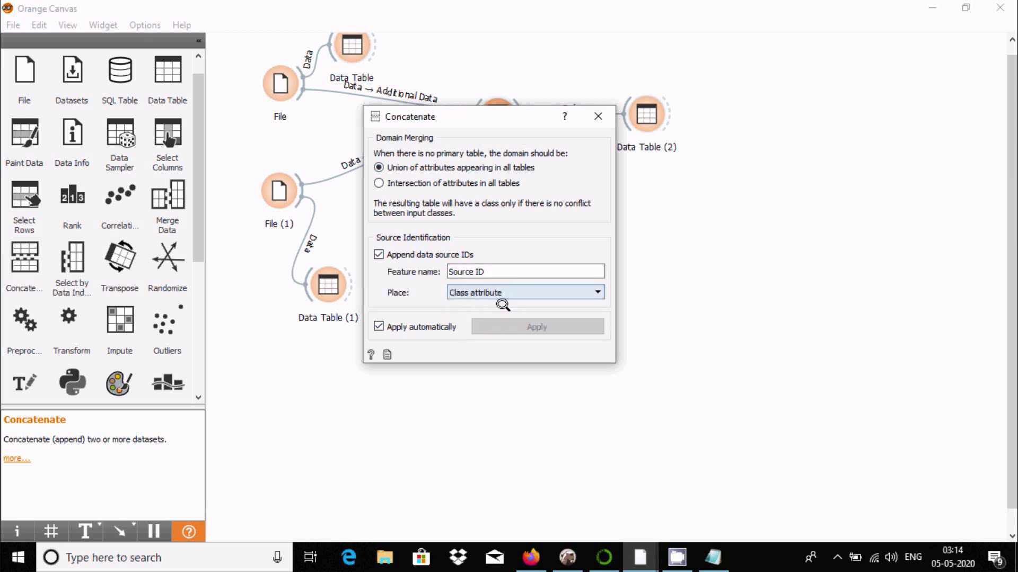
pyautogui.click(601, 116)
# - Check Data Table (2)'s new Source ID column by selecting the four DEV1 rows
pyautogui.doubleClick(646, 113)
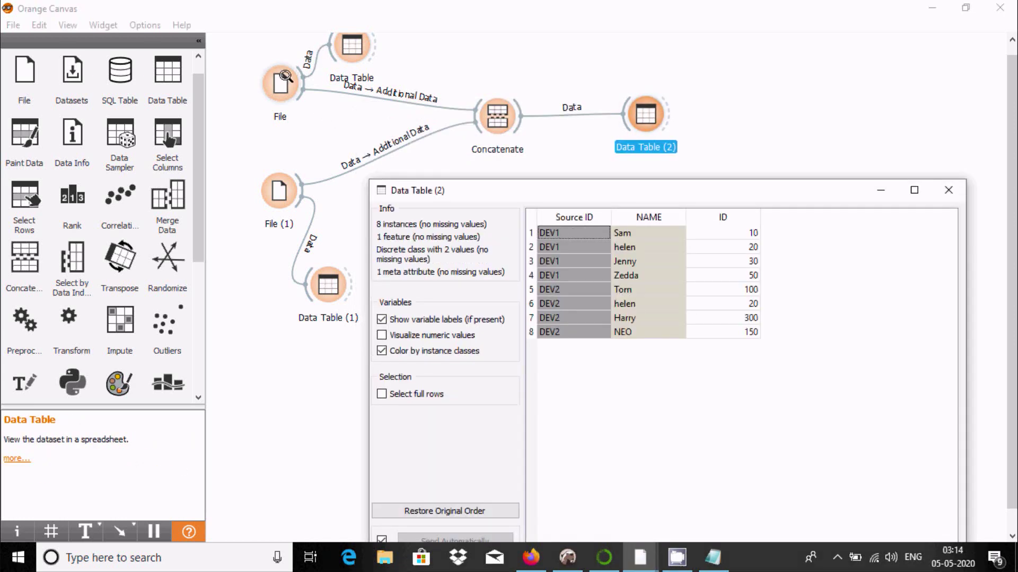
pyautogui.click(557, 271)
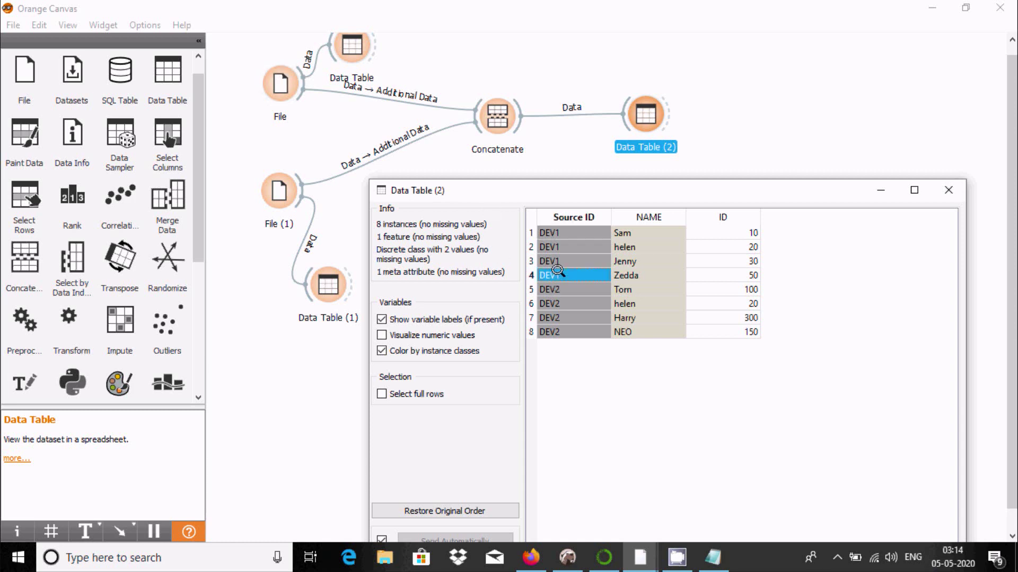
pyautogui.hotkey('shift', 'Up')
pyautogui.hotkey('shift', 'Up')
pyautogui.hotkey('shift', 'Up')
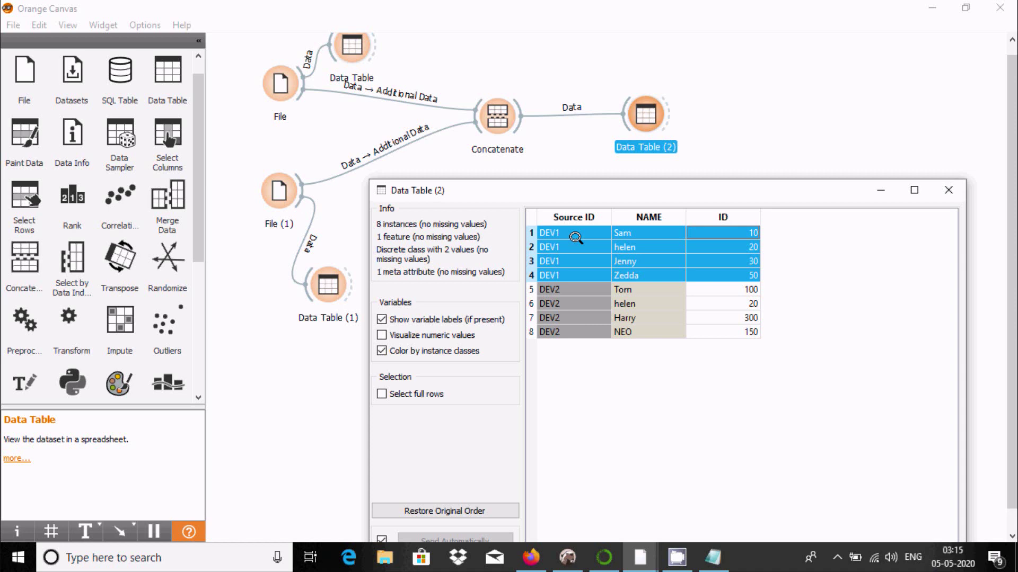
pyautogui.click(947, 188)
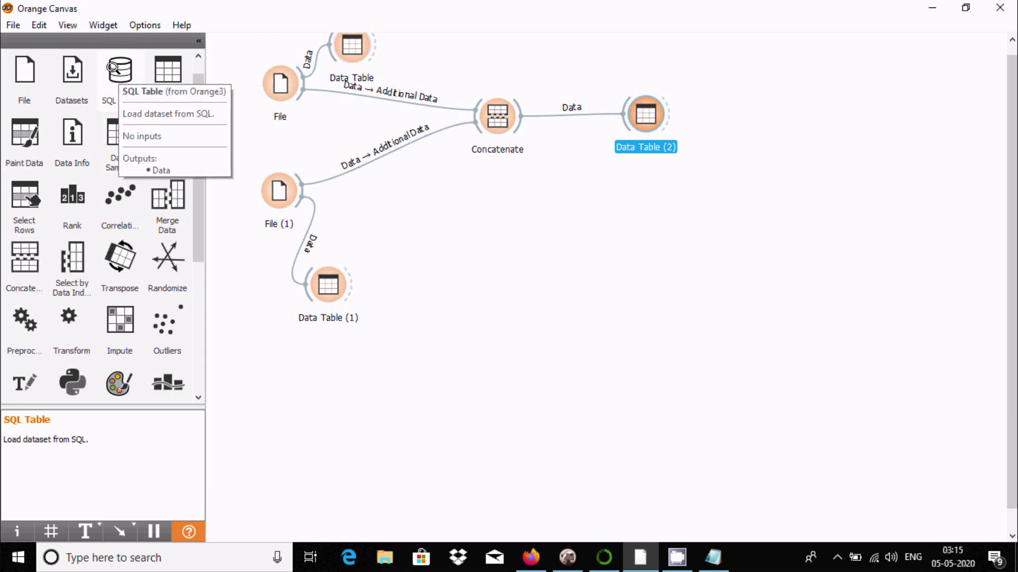
# - Add a single SQL Table widget below Concatenate, deleting the duplicate SQL Table (1)
pyautogui.doubleClick(113, 66)
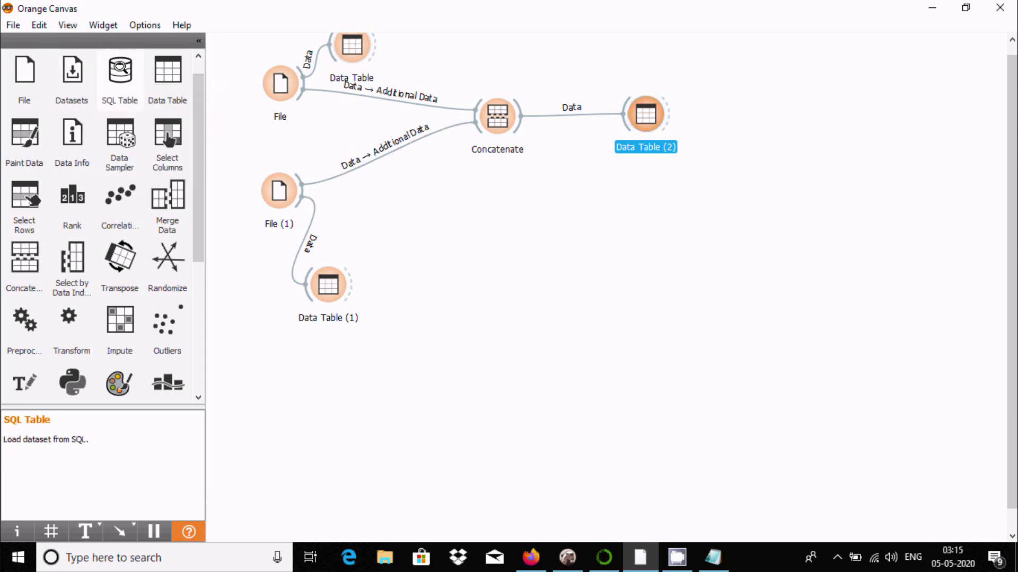
pyautogui.click(862, 97)
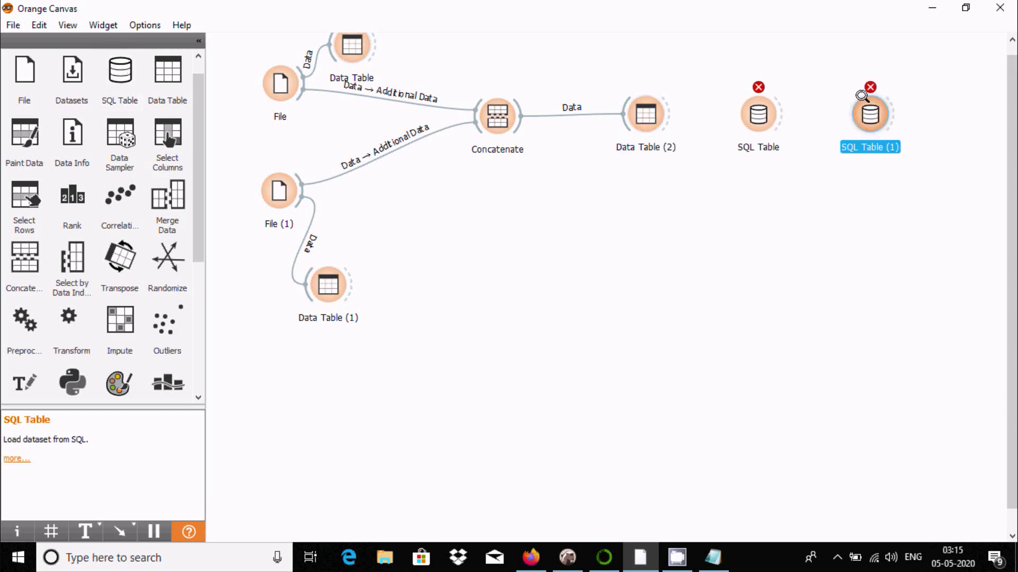
pyautogui.press('Delete')
pyautogui.moveTo(758, 110); pyautogui.dragTo(418, 246)
# - Set SQL Table to SQL Server with the DEPARTMENTS table and link it into Concatenate
pyautogui.doubleClick(421, 250)
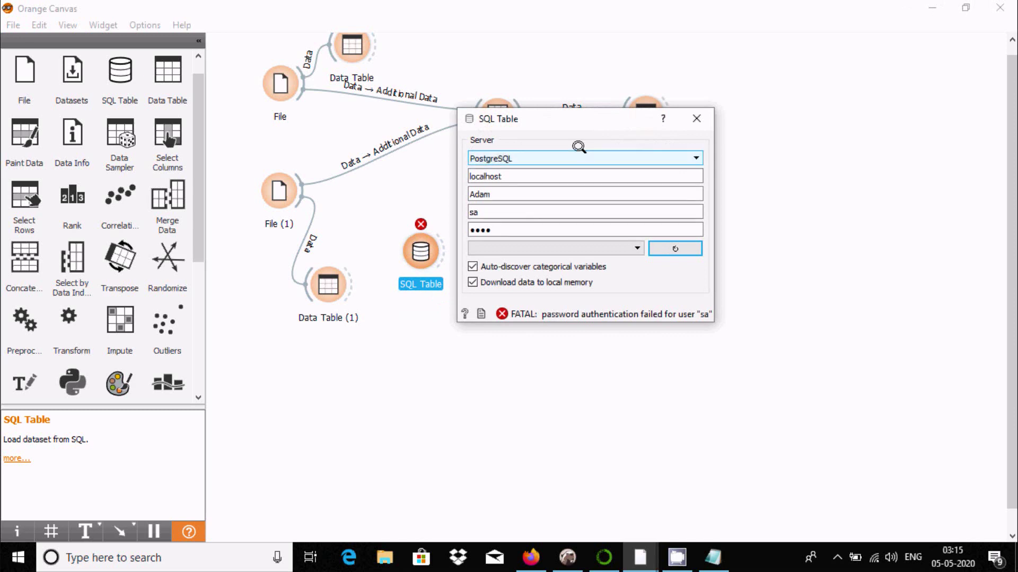
pyautogui.click(527, 158)
pyautogui.click(504, 180)
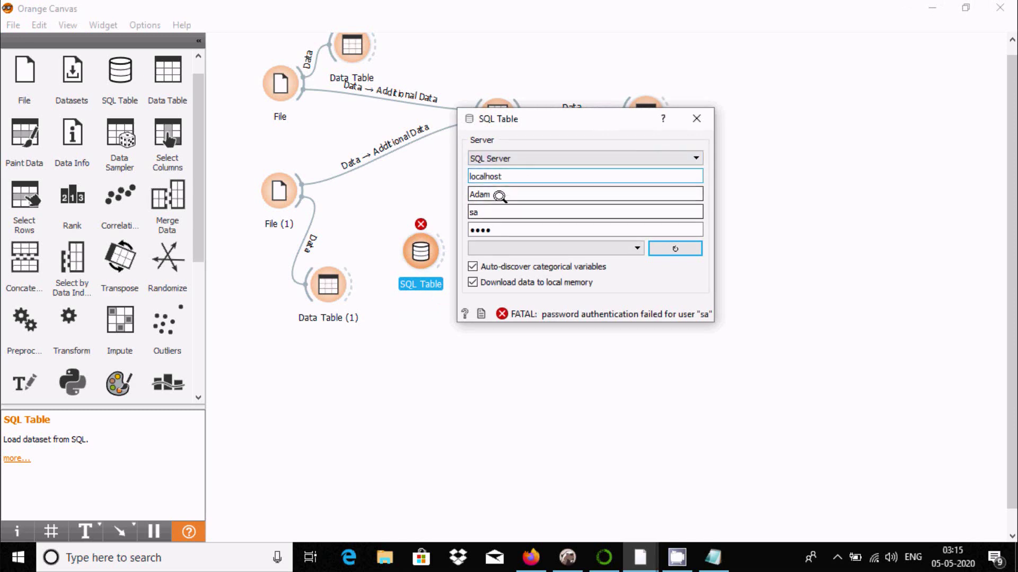
pyautogui.click(670, 247)
pyautogui.click(634, 247)
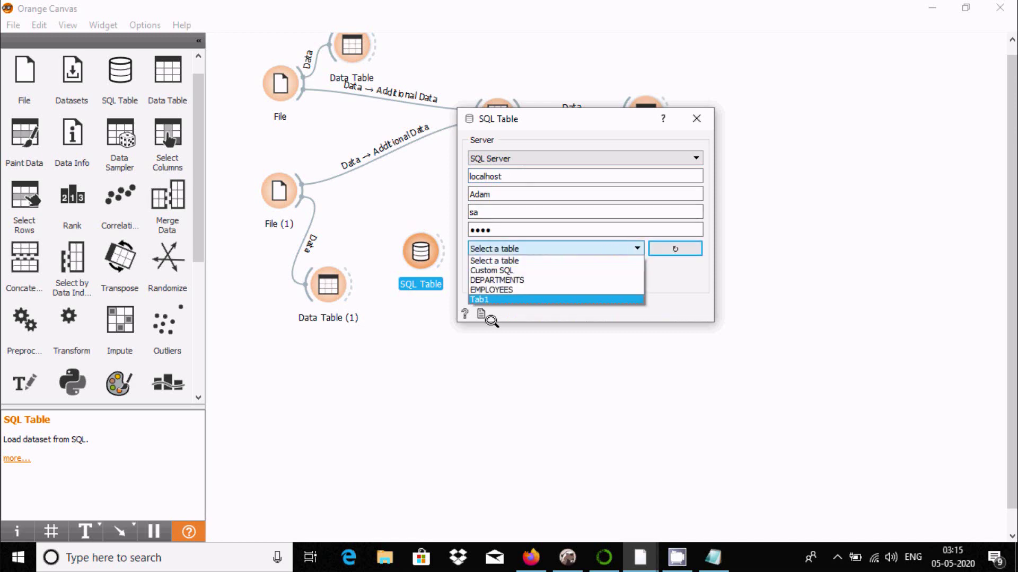
pyautogui.click(496, 281)
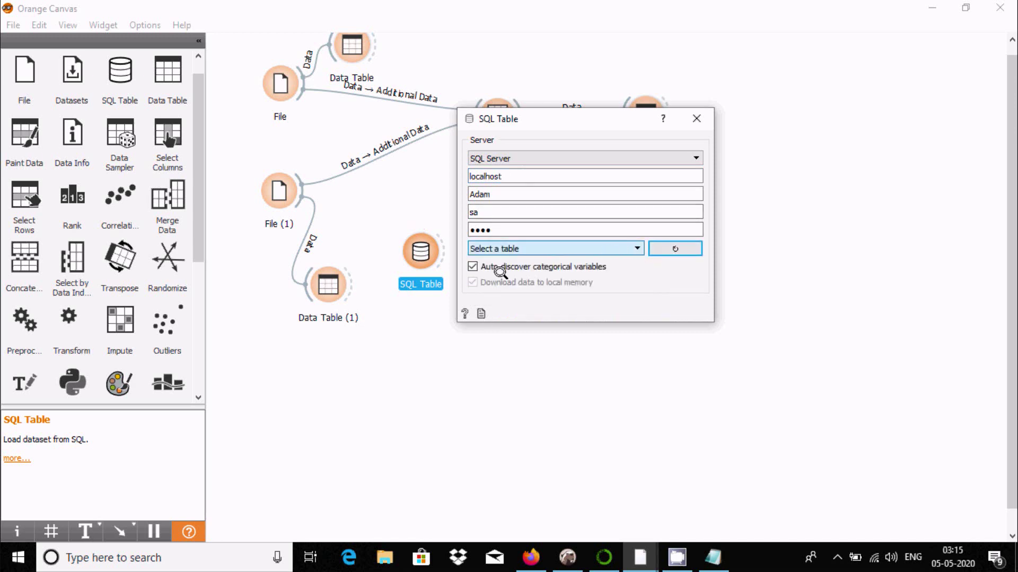
pyautogui.click(685, 119)
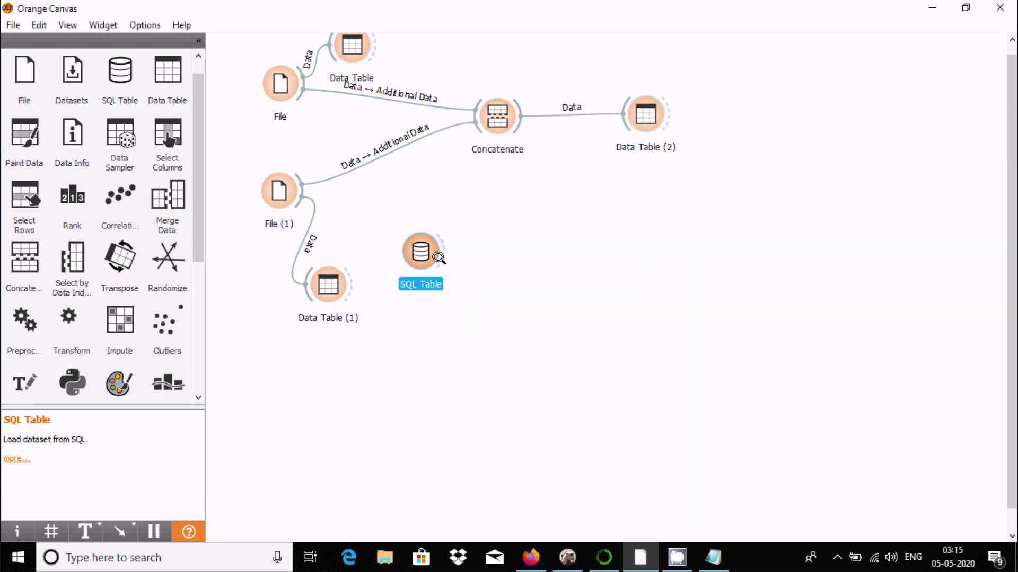
pyautogui.moveTo(434, 250); pyautogui.dragTo(476, 116)
# - Open Data Table (2) maximized to view the 32 concatenated rows
pyautogui.doubleClick(491, 109)
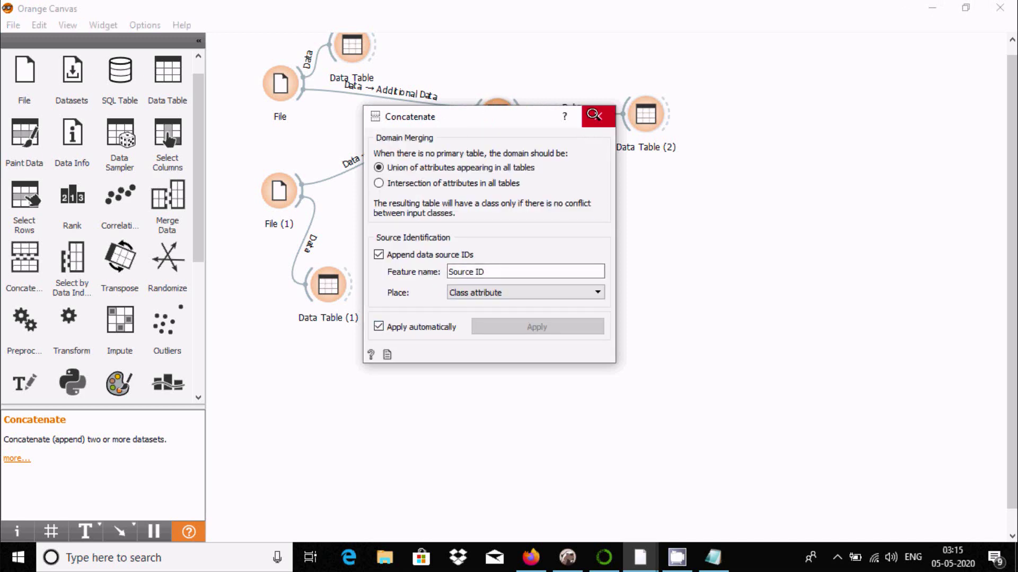
pyautogui.click(594, 114)
pyautogui.doubleClick(646, 112)
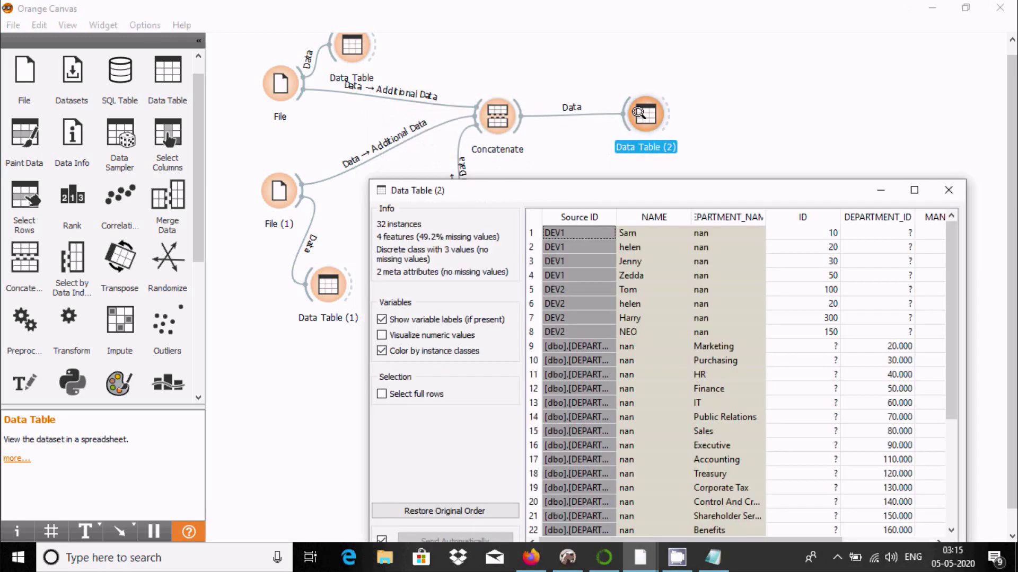
pyautogui.click(913, 190)
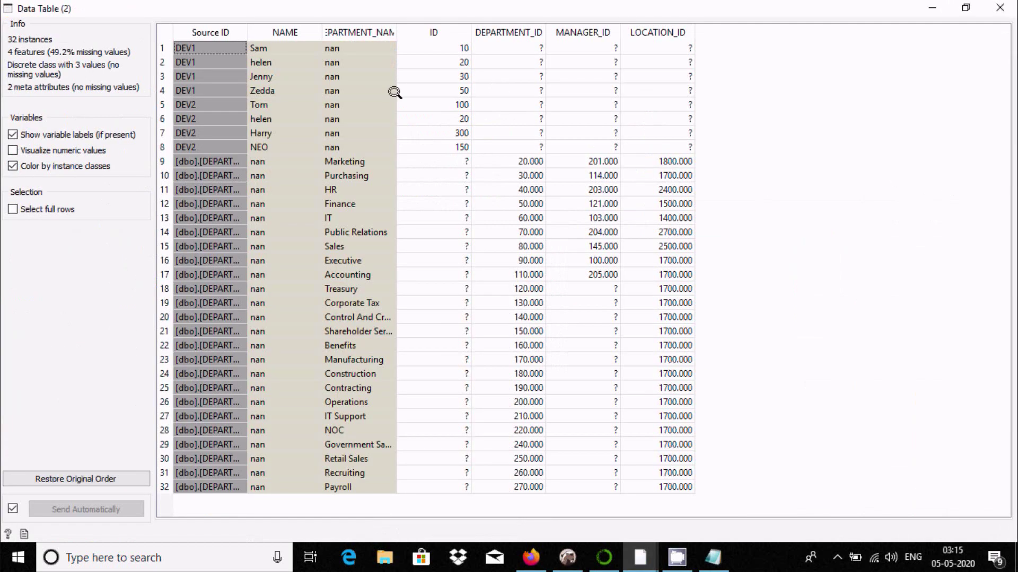
# - Select the block of rows tagged DEV1 in Source ID
pyautogui.click(185, 49)
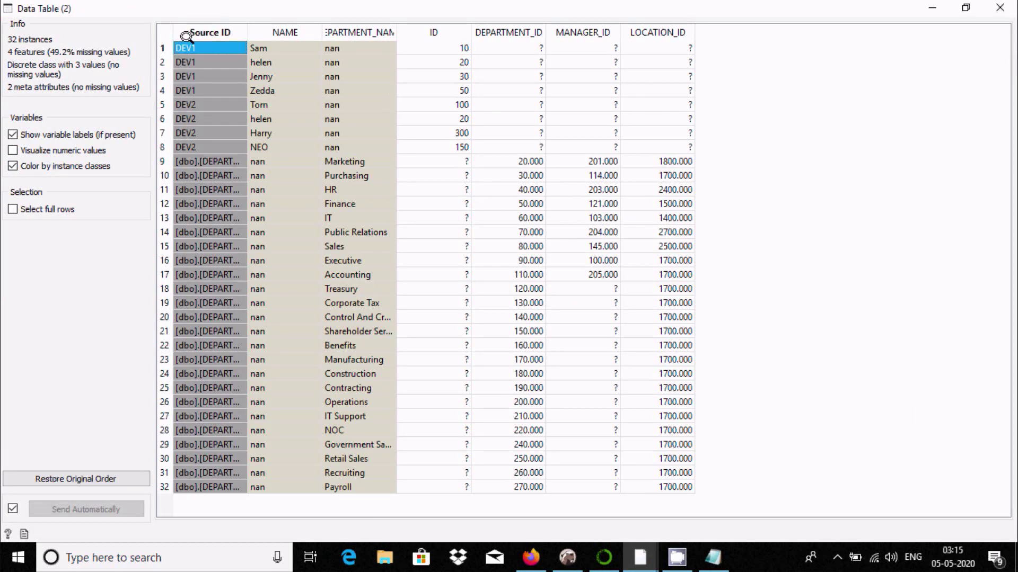
pyautogui.hotkey('shift', 'Right')
pyautogui.hotkey('shift', 'Right')
pyautogui.hotkey('shift', 'Right')
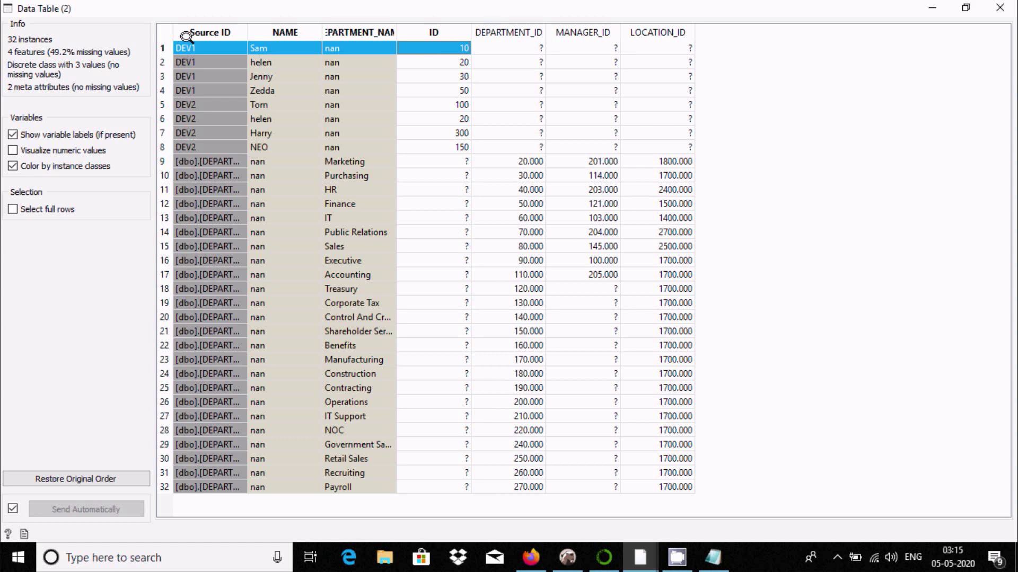
pyautogui.click(183, 76)
pyautogui.click(175, 45)
pyautogui.hotkey('shift', 'Right')
pyautogui.hotkey('shift', 'Right')
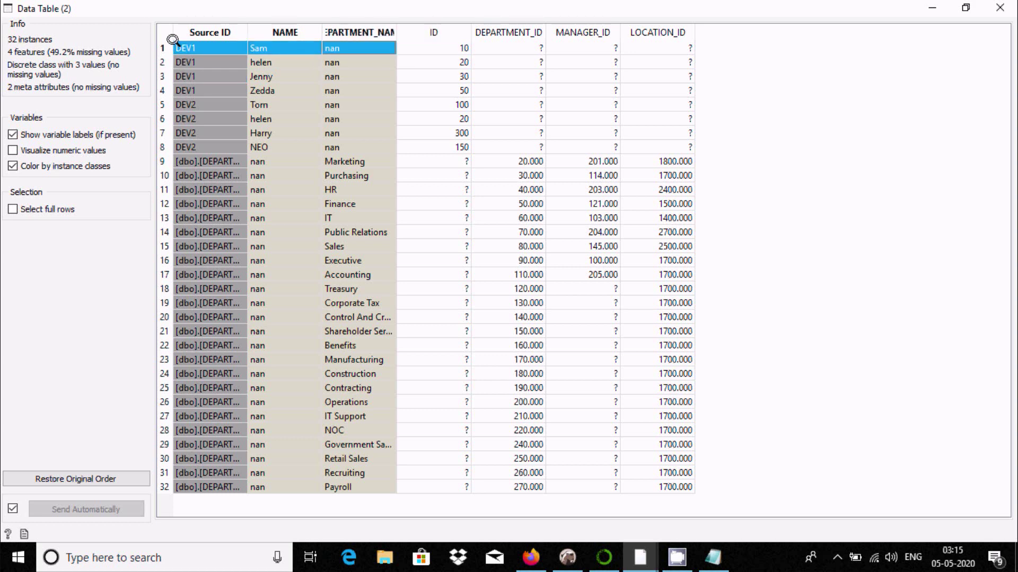
pyautogui.hotkey('shift', 'Down')
pyautogui.hotkey('shift', 'Down')
pyautogui.hotkey('shift', 'Down')
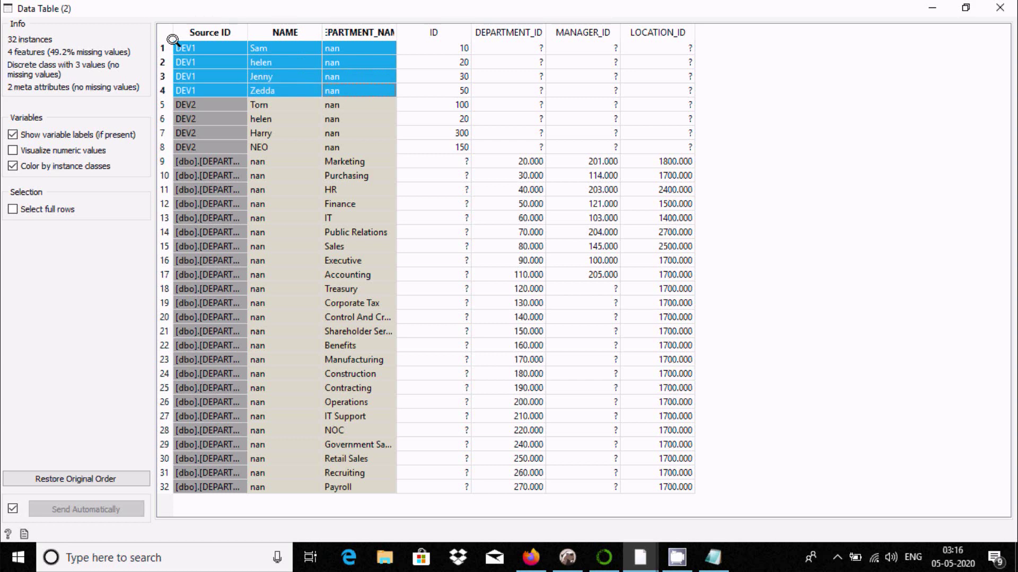
# - Select the block of rows tagged DEV2, starting at row 5
pyautogui.click(183, 102)
pyautogui.hotkey('shift', 'Right')
pyautogui.hotkey('shift', 'Right')
pyautogui.hotkey('shift', 'Right')
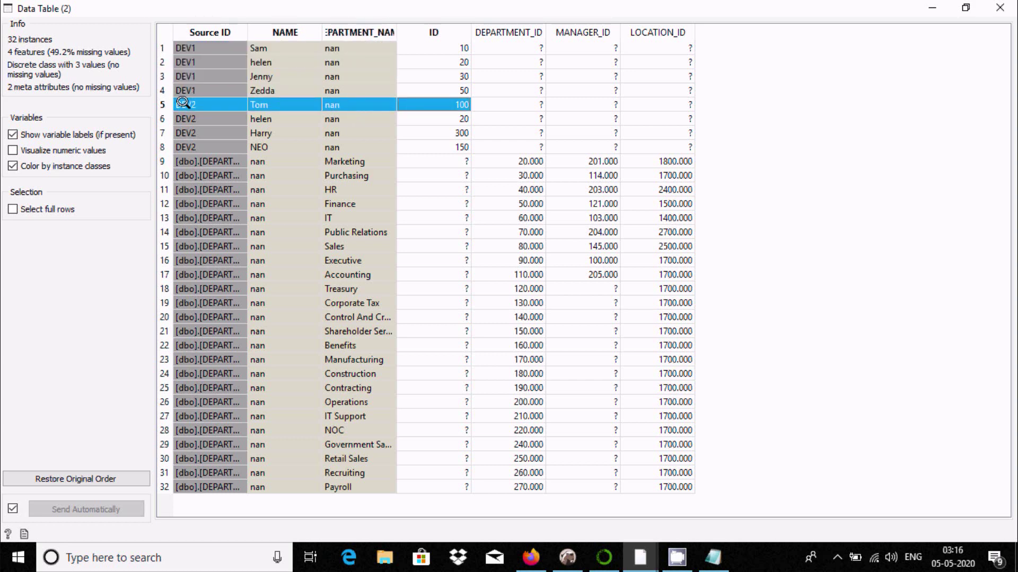
pyautogui.click(457, 104)
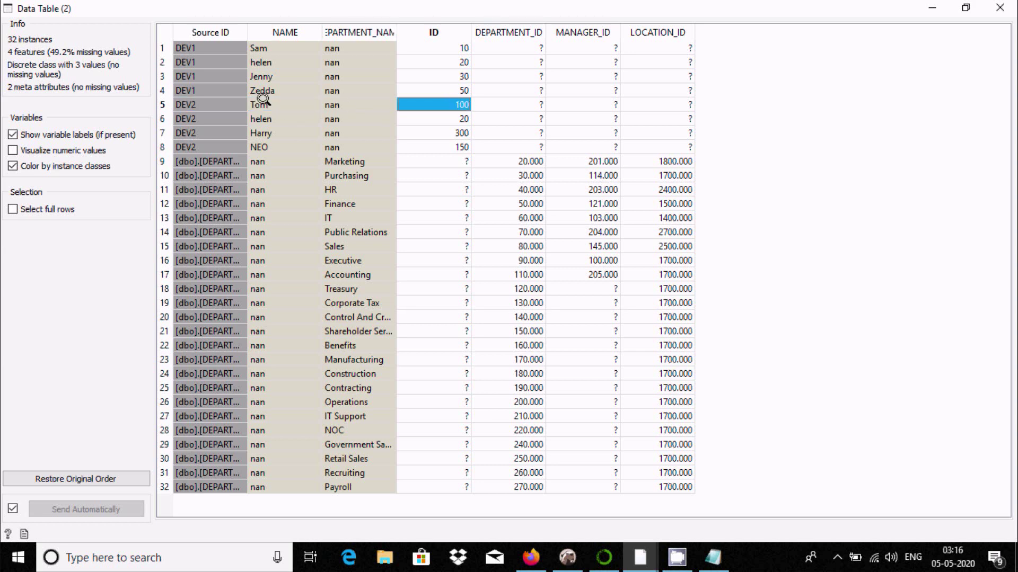
pyautogui.click(217, 104)
pyautogui.hotkey('shift', 'Right')
pyautogui.hotkey('shift', 'Down')
pyautogui.hotkey('shift', 'Down')
pyautogui.hotkey('shift', 'Down')
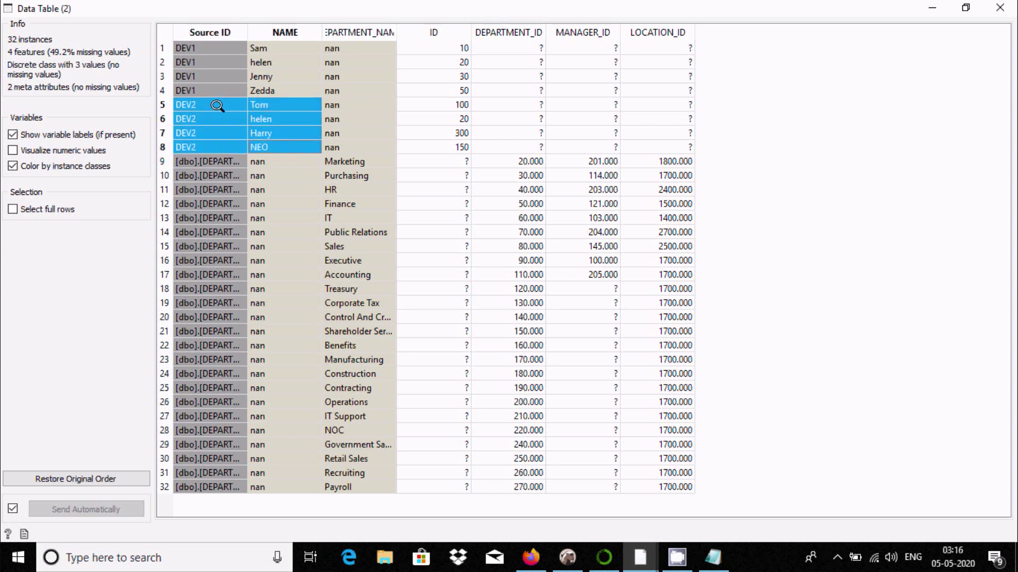
# - Select the SQL-sourced DEPARTMENTS rows starting at row 9
pyautogui.click(202, 159)
pyautogui.hotkey('shift', 'Right')
pyautogui.hotkey('shift', 'Right')
pyautogui.hotkey('shift', 'Right')
pyautogui.hotkey('shift', 'Right')
pyautogui.hotkey('shift', 'Right')
pyautogui.hotkey('shift', 'Right')
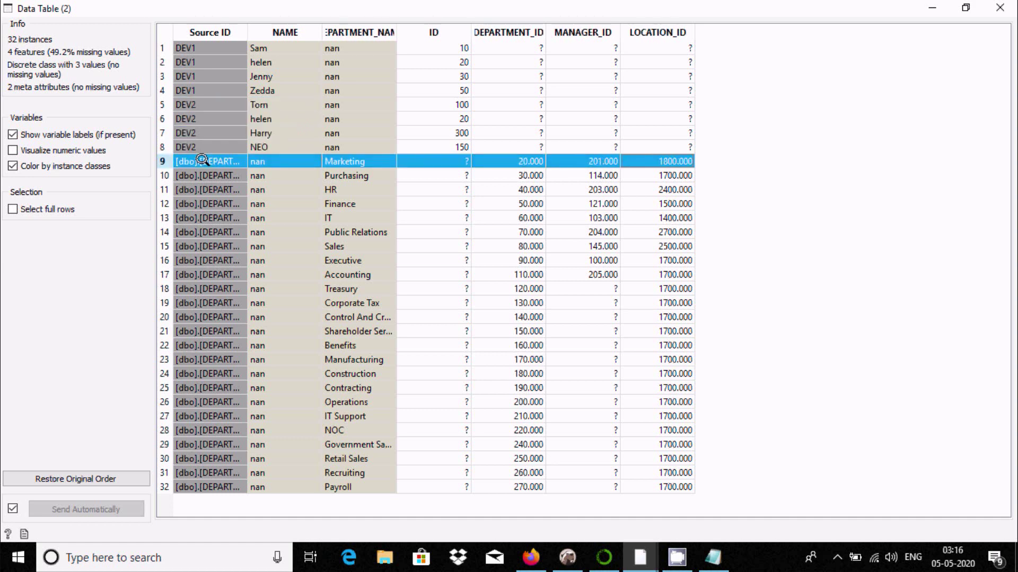
pyautogui.hotkey('shift', 'Down')
pyautogui.hotkey('shift', 'Down')
pyautogui.hotkey('shift', 'Down')
pyautogui.hotkey('shift', 'Down')
pyautogui.hotkey('shift', 'Down')
pyautogui.hotkey('shift', 'Down')
pyautogui.hotkey('shift', 'Down')
pyautogui.hotkey('shift', 'Down')
pyautogui.hotkey('shift', 'Down')
pyautogui.hotkey('shift', 'Down')
pyautogui.hotkey('shift', 'Down')
pyautogui.hotkey('shift', 'Down')
pyautogui.hotkey('shift', 'Down')
pyautogui.hotkey('shift', 'Down')
pyautogui.hotkey('shift', 'Down')
pyautogui.hotkey('shift', 'Down')
pyautogui.hotkey('shift', 'Down')
pyautogui.hotkey('shift', 'Down')
pyautogui.hotkey('shift', 'Down')
pyautogui.hotkey('shift', 'Down')
pyautogui.hotkey('shift', 'Down')
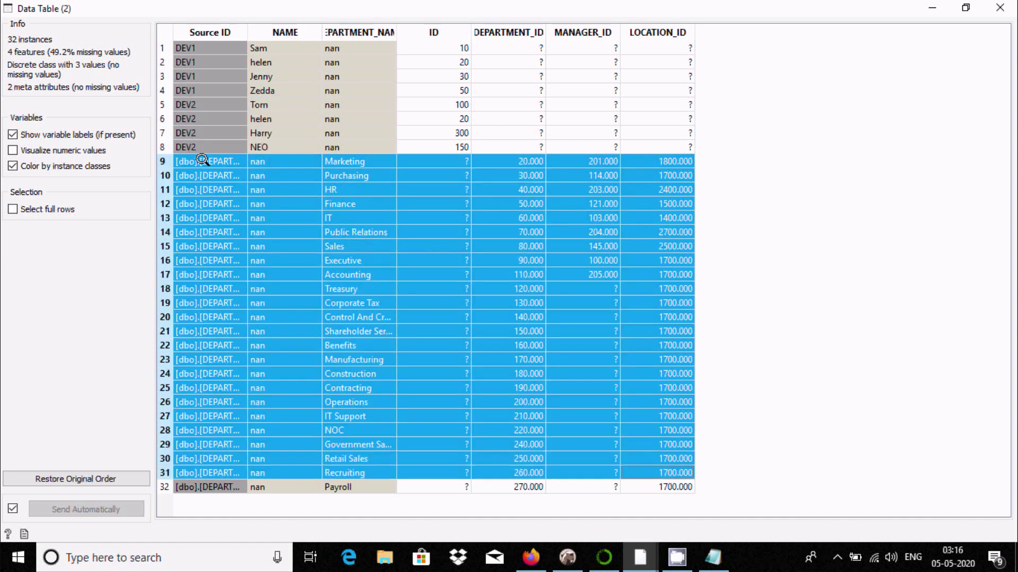
pyautogui.hotkey('shift', 'Down')
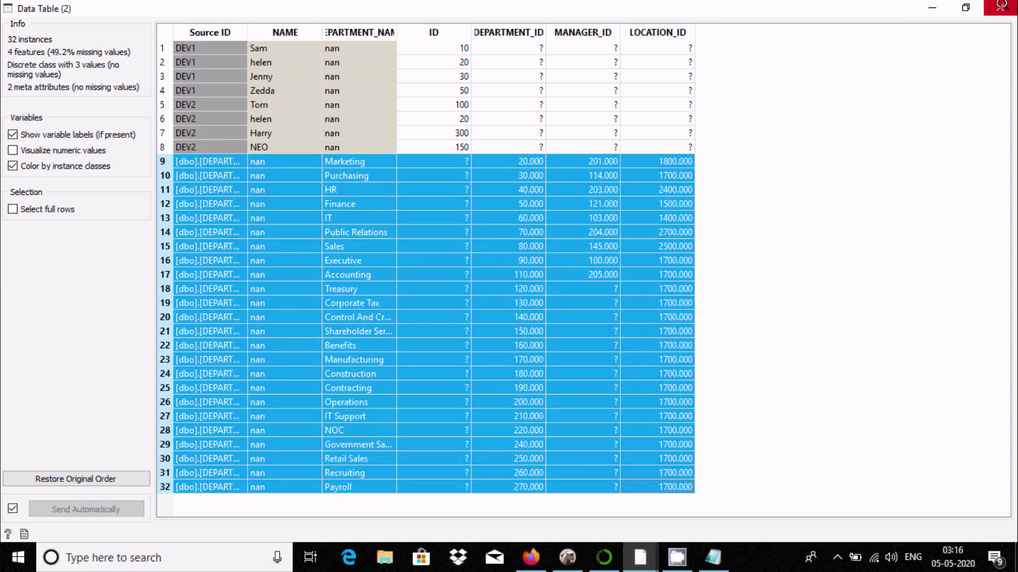
# - Close the table, review Concatenate's settings, and recheck Data Table (2) full screen
pyautogui.click(1000, 5)
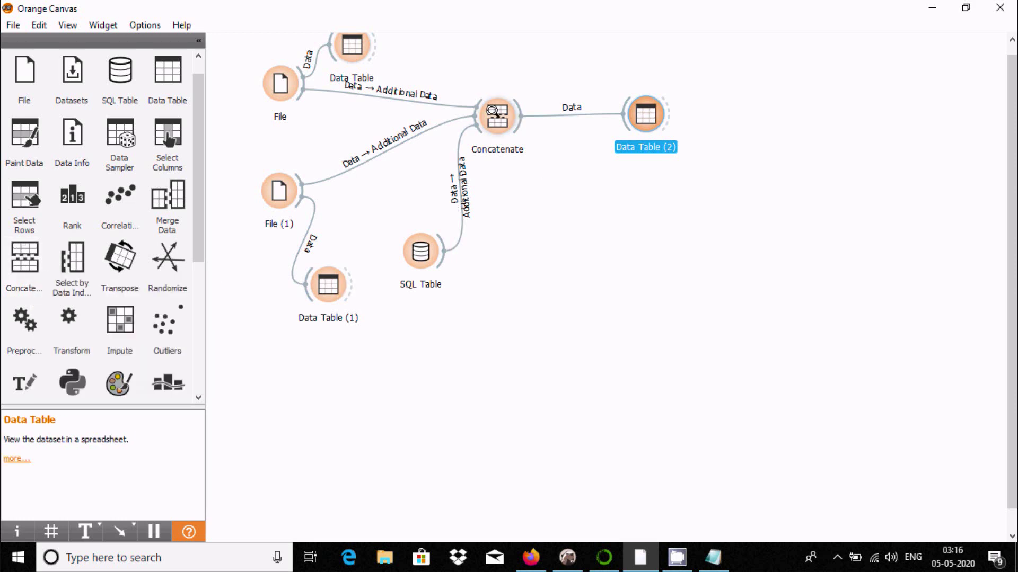
pyautogui.doubleClick(492, 112)
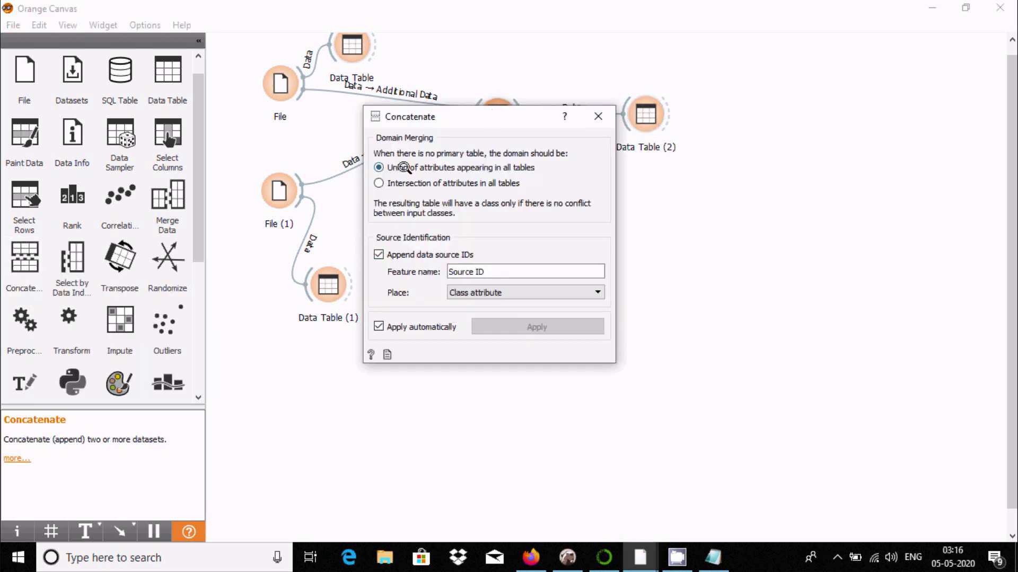
pyautogui.click(598, 116)
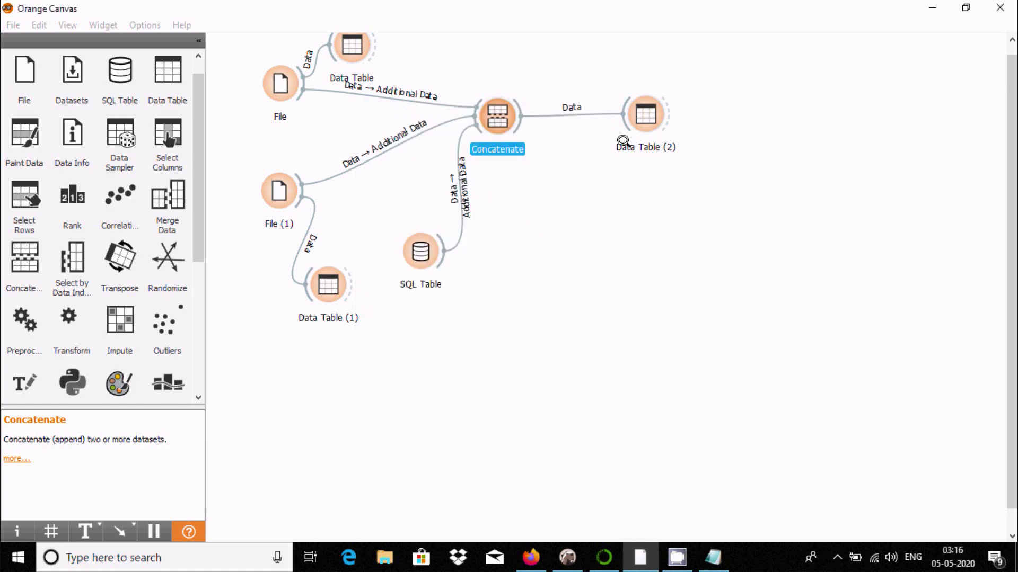
pyautogui.doubleClick(636, 114)
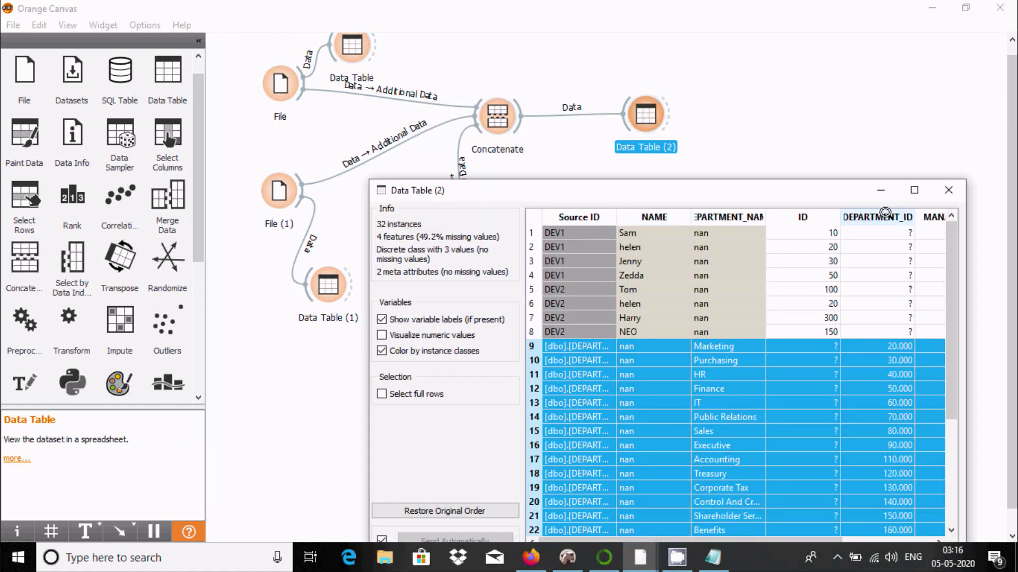
pyautogui.click(914, 190)
pyautogui.click(999, 8)
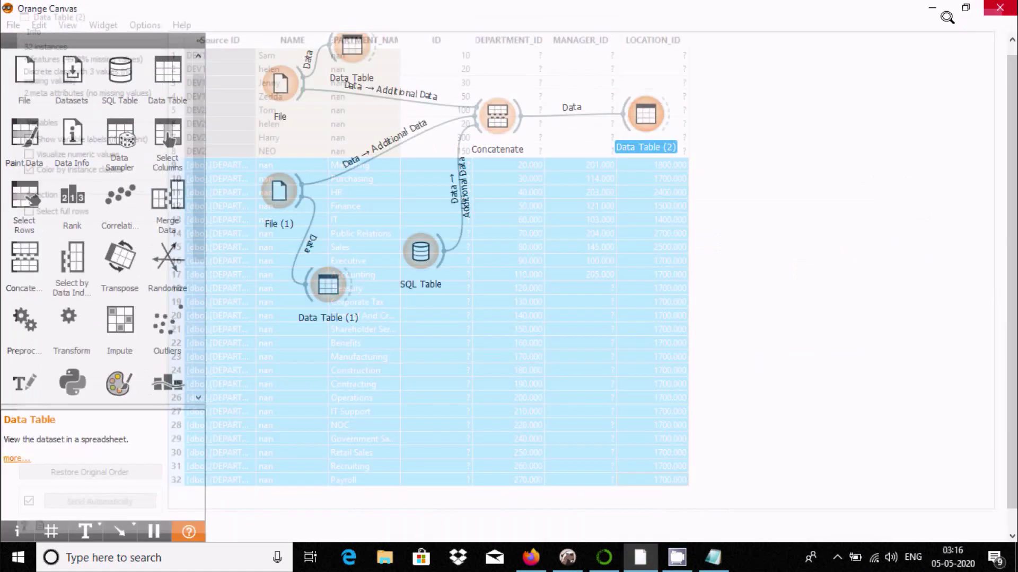